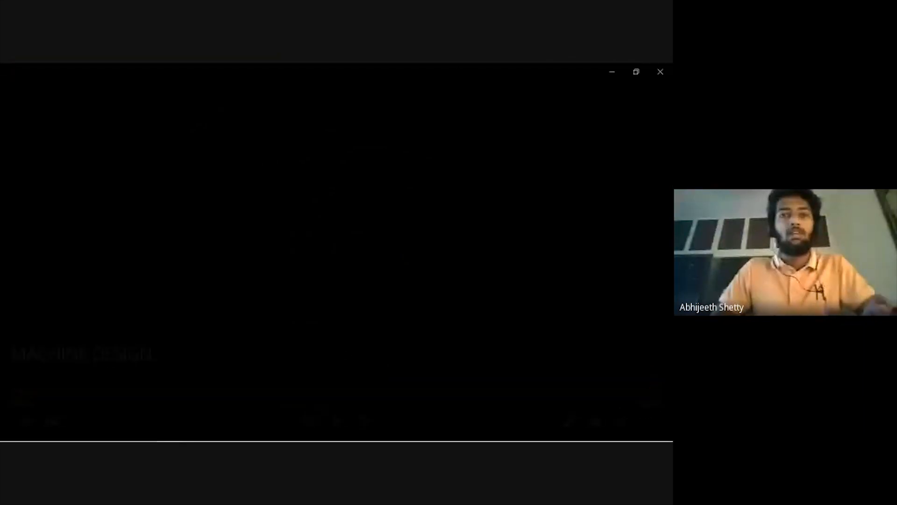
{"action": "left_click", "coordinate": [195, 434]}
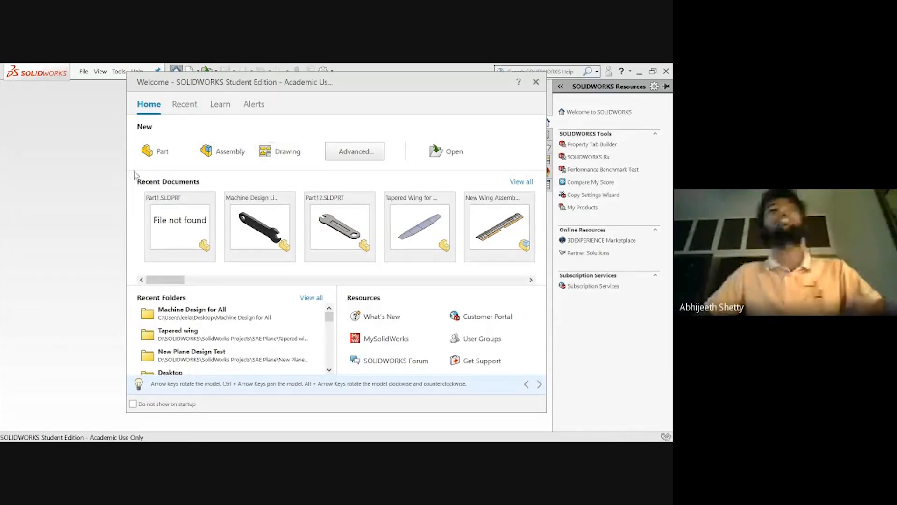
Create a new part document and view the available unit systems, leaving it on MMGS
{"action": "left_click", "coordinate": [161, 154]}
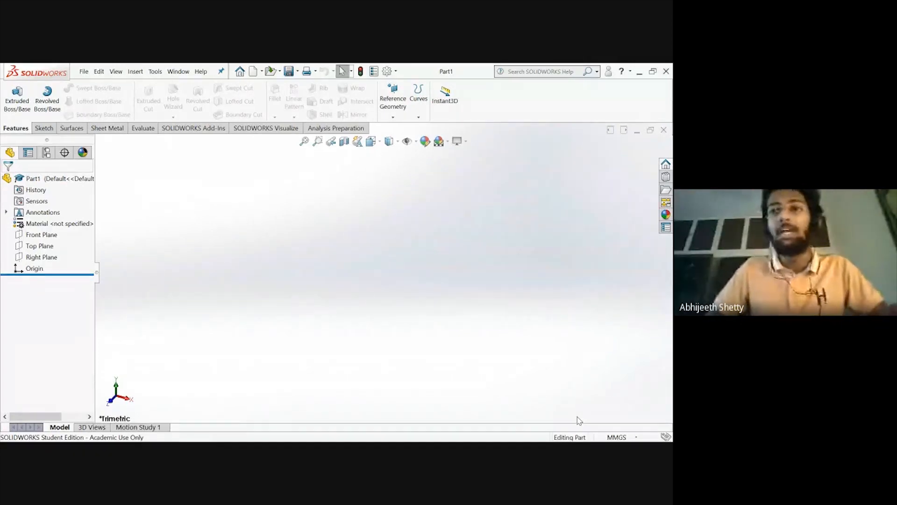
{"action": "left_click", "coordinate": [635, 437]}
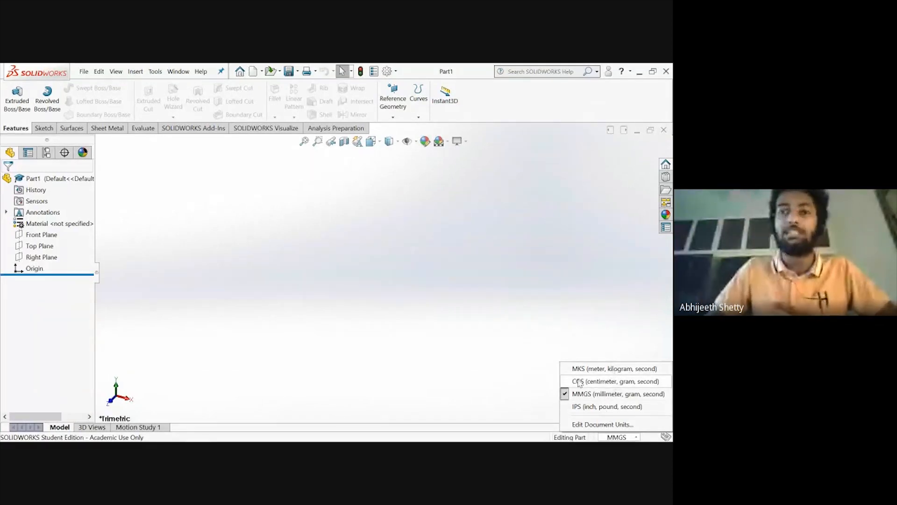
{"action": "left_click", "coordinate": [316, 313]}
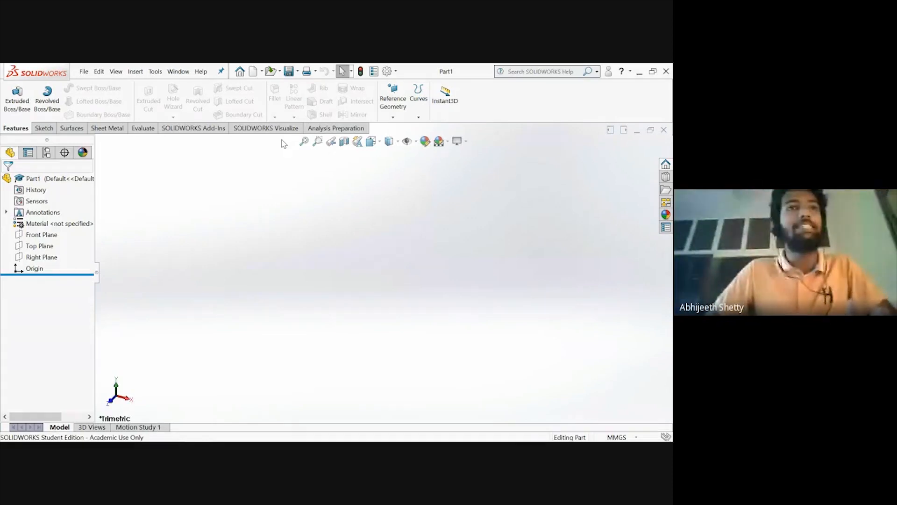
Examine the Sketch, Surfaces, Sheet Metal, Evaluate, Add-Ins, Visualize and Analysis Preparation tool sets
{"action": "left_click", "coordinate": [45, 128]}
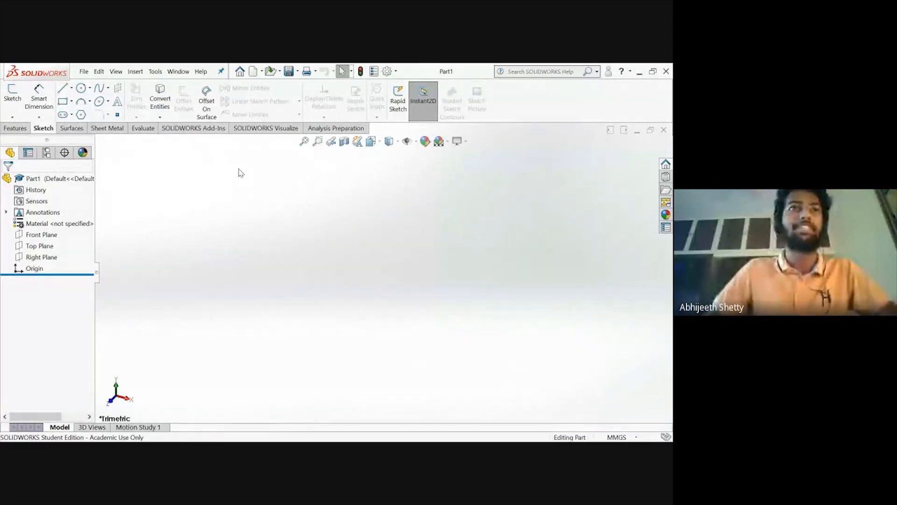
{"action": "left_click", "coordinate": [71, 128]}
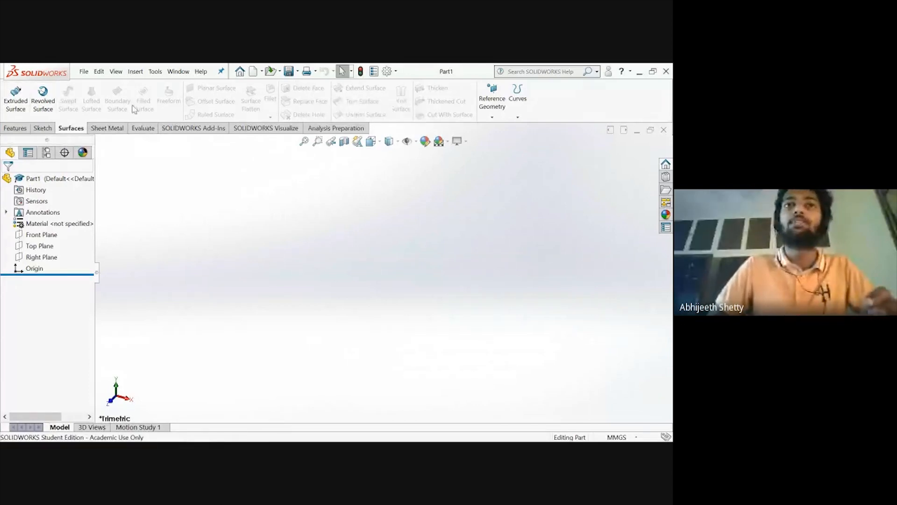
{"action": "left_click", "coordinate": [112, 129]}
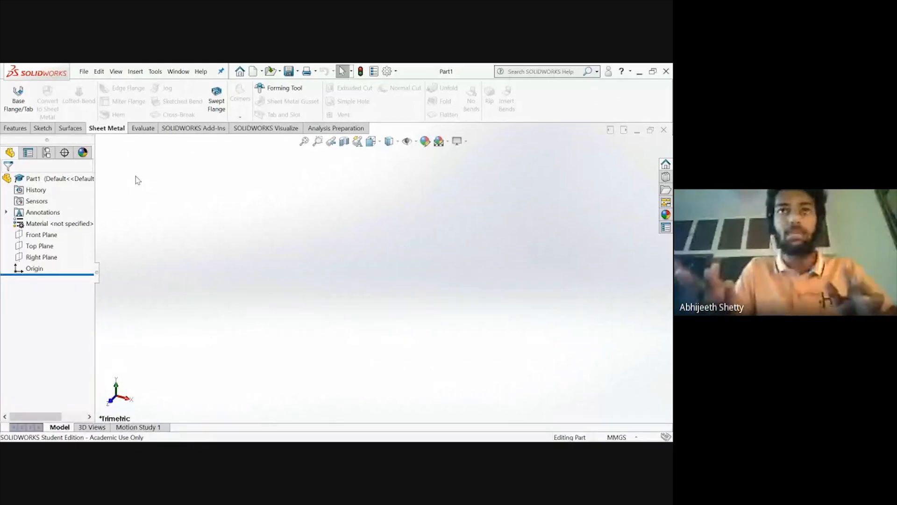
{"action": "left_click", "coordinate": [142, 128]}
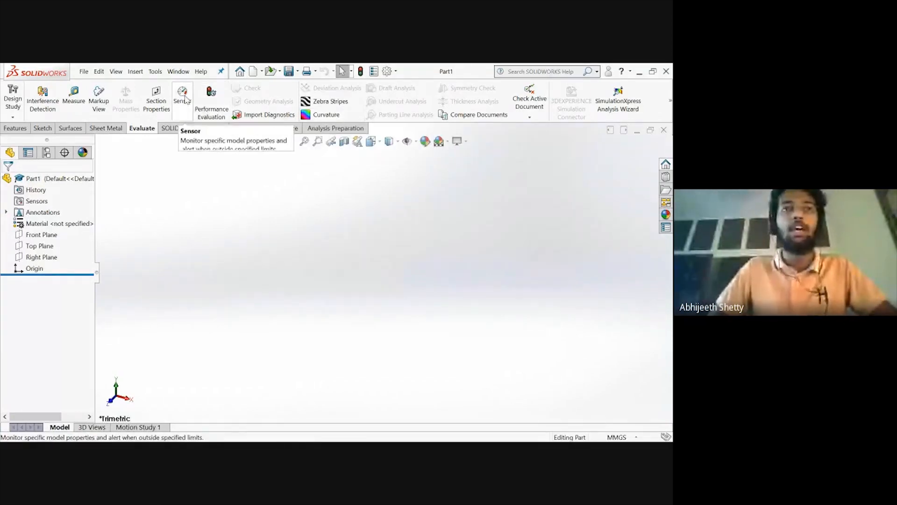
{"action": "left_click", "coordinate": [194, 128]}
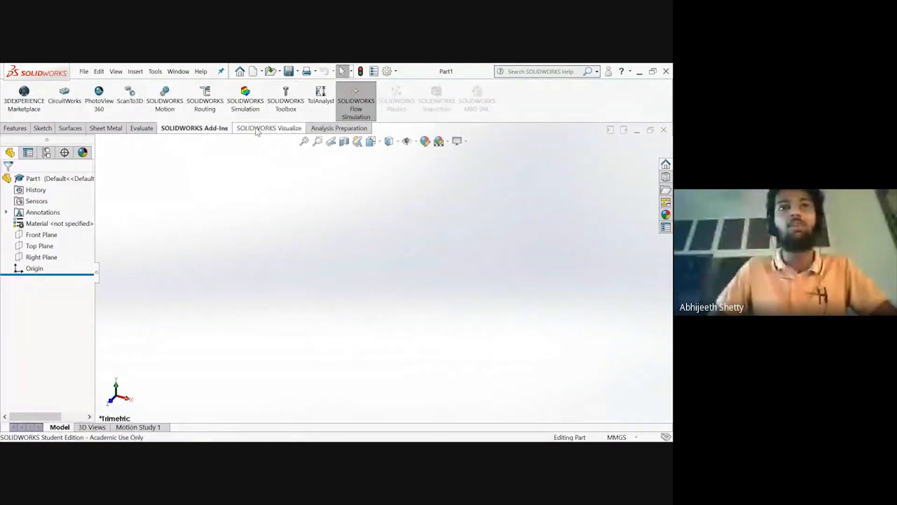
{"action": "left_click", "coordinate": [257, 131]}
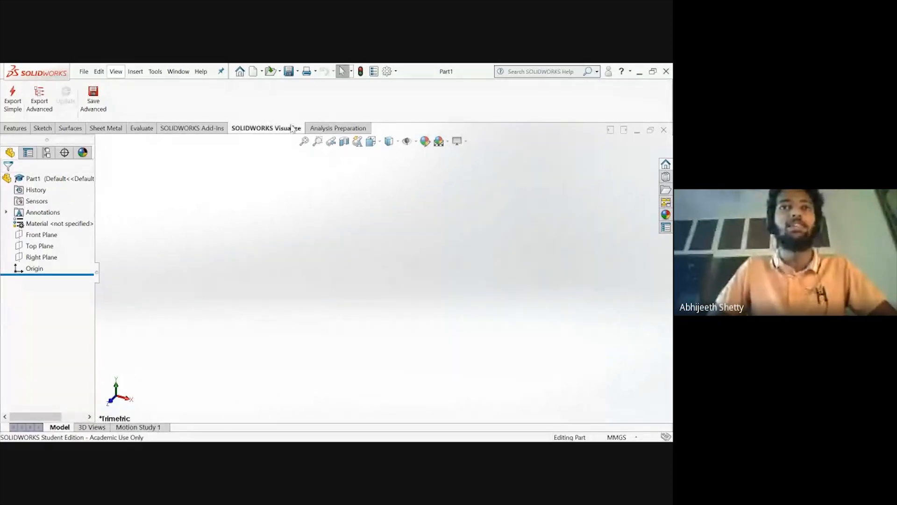
{"action": "left_click", "coordinate": [318, 130]}
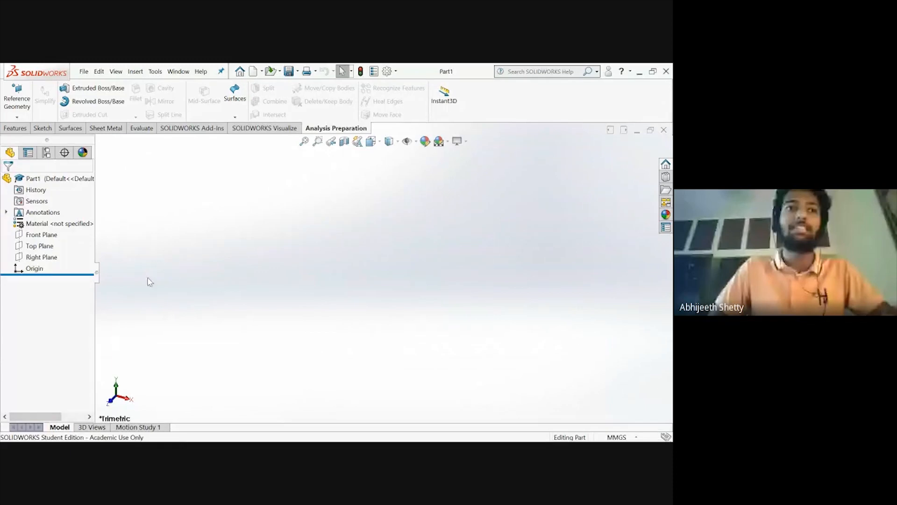
Examine the orientation of the Front, Top and Right planes in the empty part
{"action": "left_click", "coordinate": [41, 235]}
{"action": "left_click", "coordinate": [40, 246]}
{"action": "left_click", "coordinate": [41, 257]}
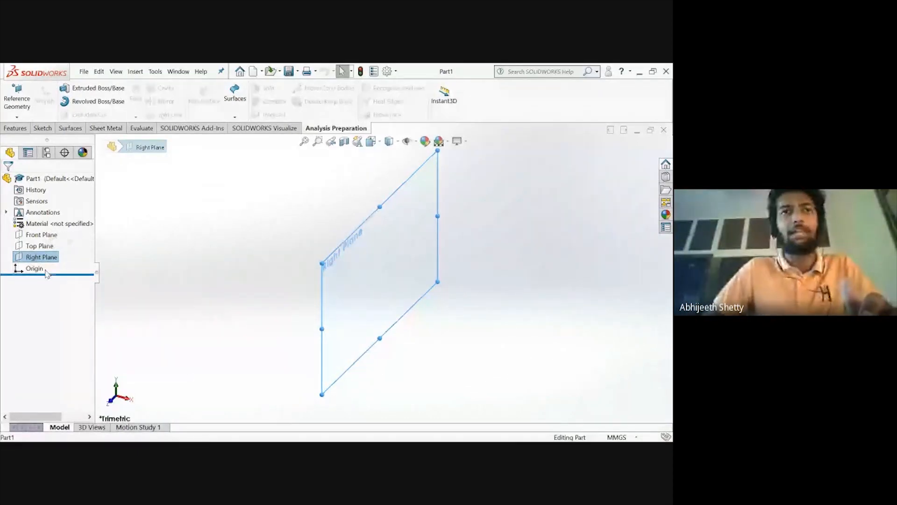
{"action": "left_click", "coordinate": [47, 237]}
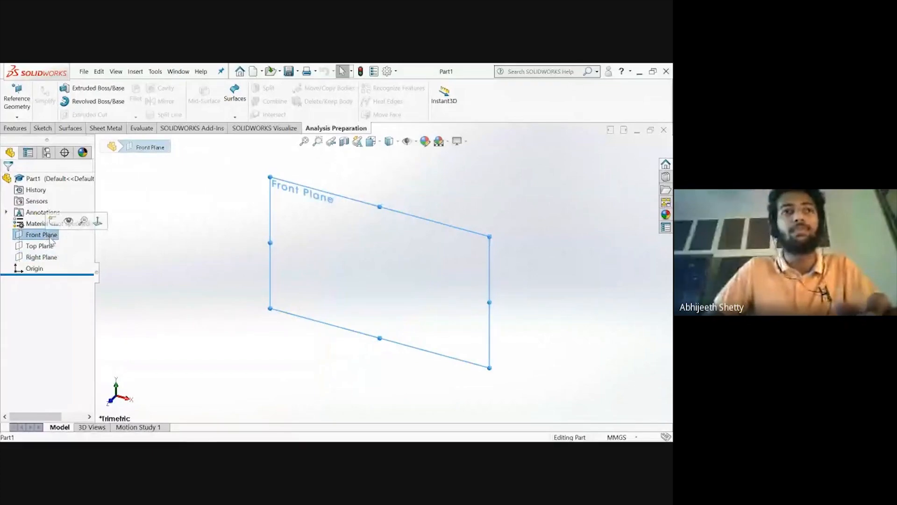
{"action": "left_click", "coordinate": [40, 246]}
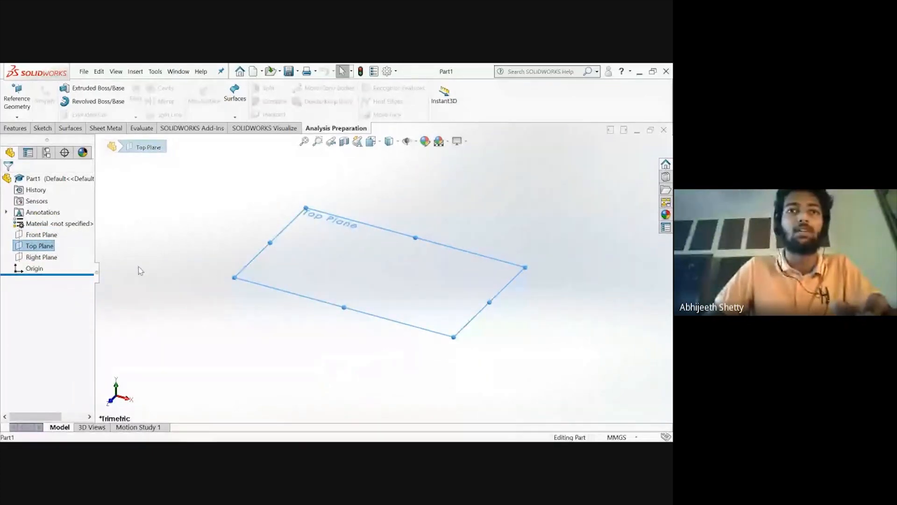
{"action": "left_click", "coordinate": [41, 257]}
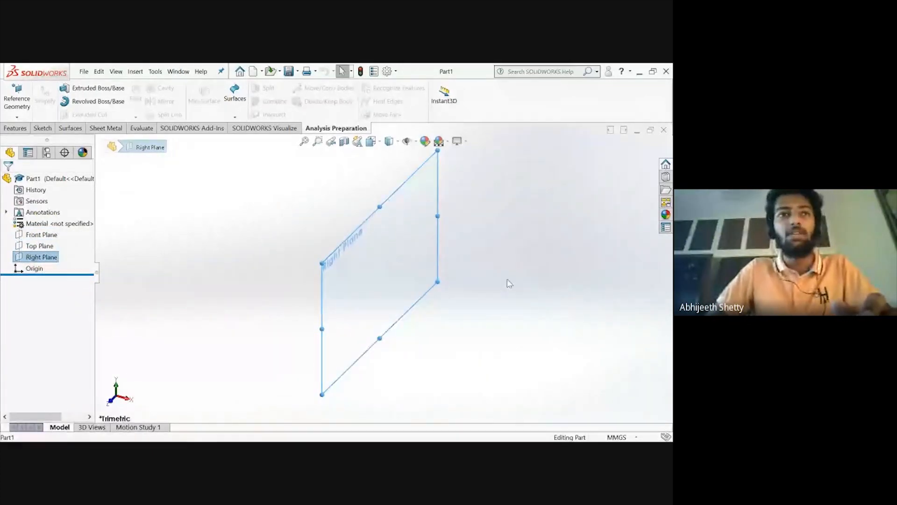
{"action": "left_click", "coordinate": [540, 266]}
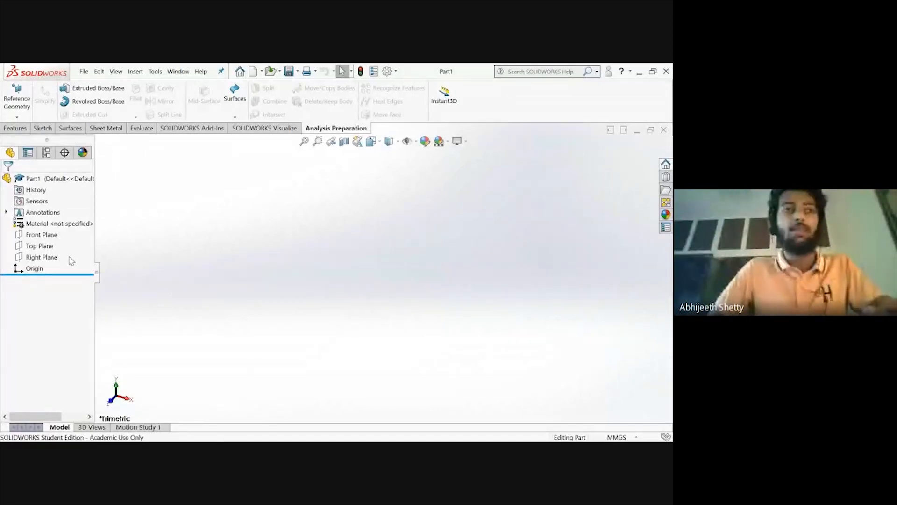
{"action": "left_click", "coordinate": [42, 246]}
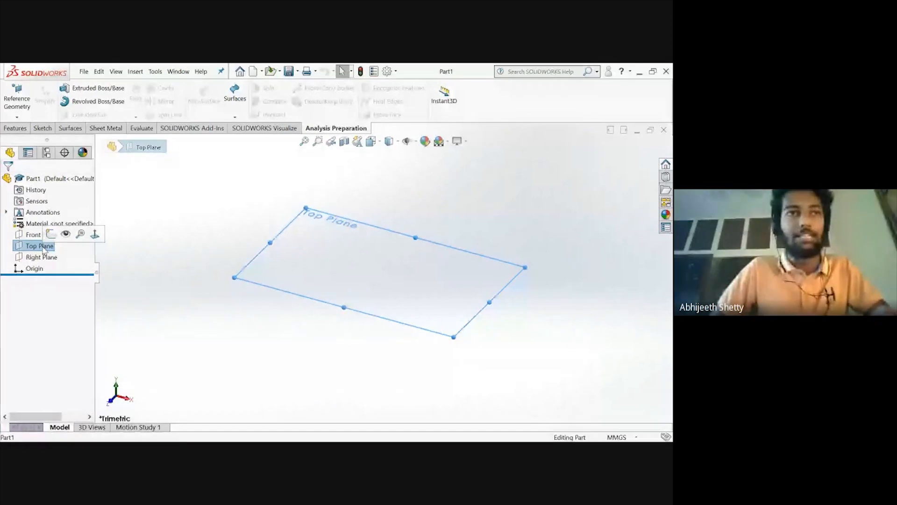
{"action": "left_click", "coordinate": [106, 275]}
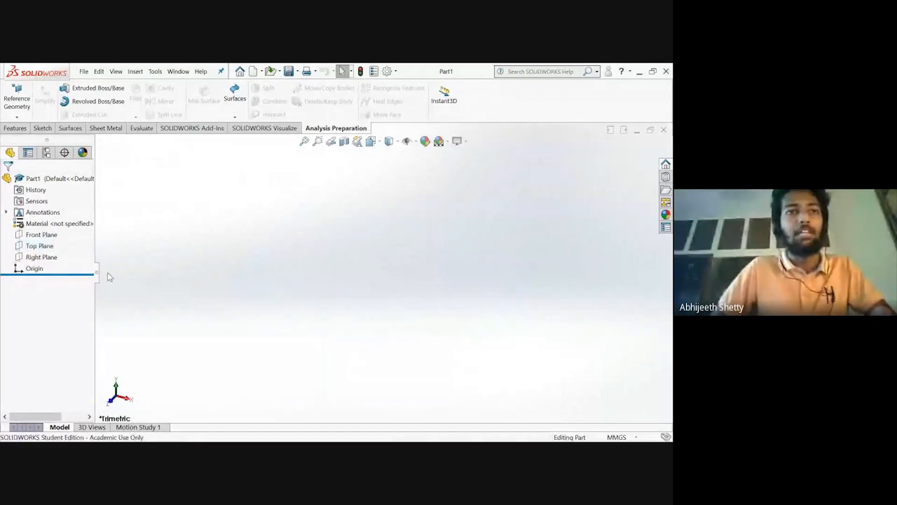
Start a sketch on the Top Plane and draw a horizontal line about 121 mm long just above the origin
{"action": "left_click", "coordinate": [47, 247]}
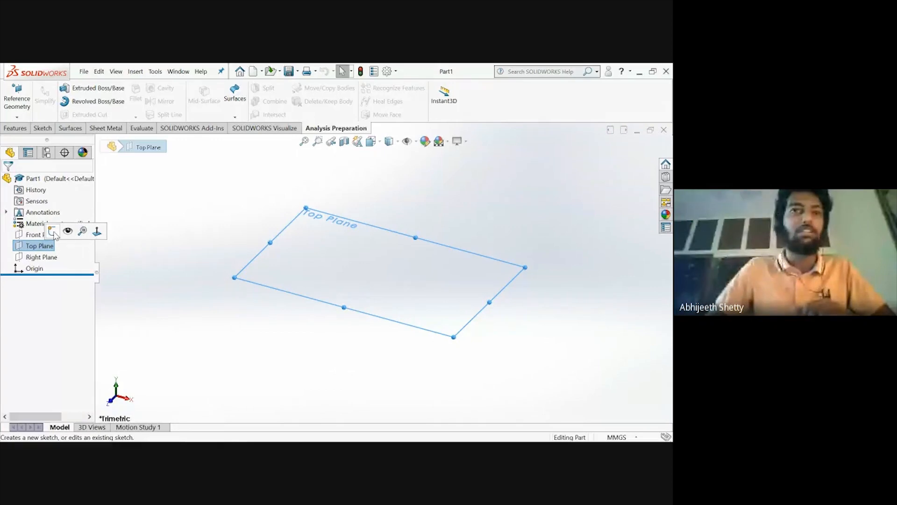
{"action": "left_click", "coordinate": [53, 232]}
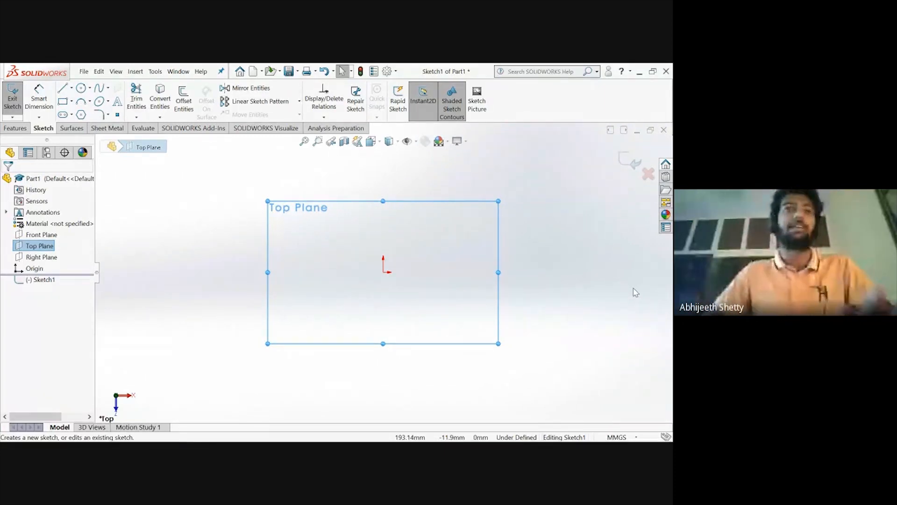
{"action": "left_click", "coordinate": [64, 89]}
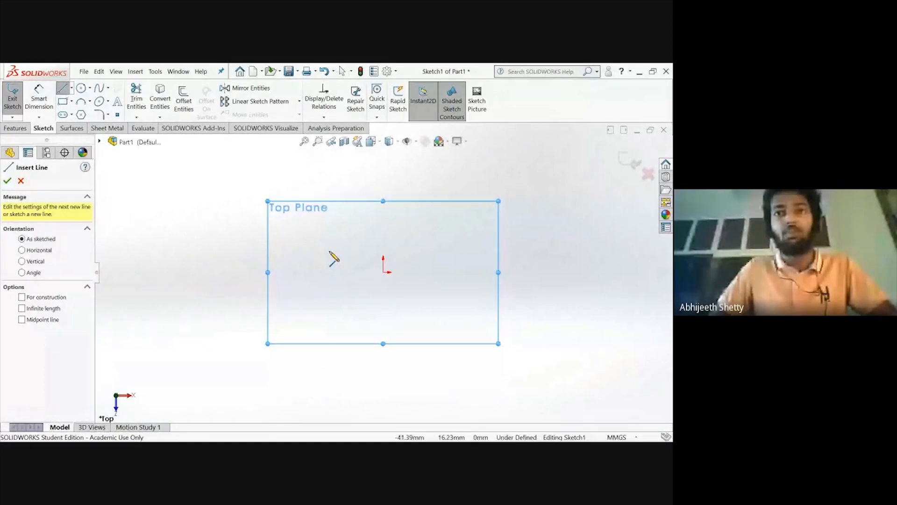
{"action": "left_click", "coordinate": [384, 271]}
{"action": "left_click", "coordinate": [330, 251]}
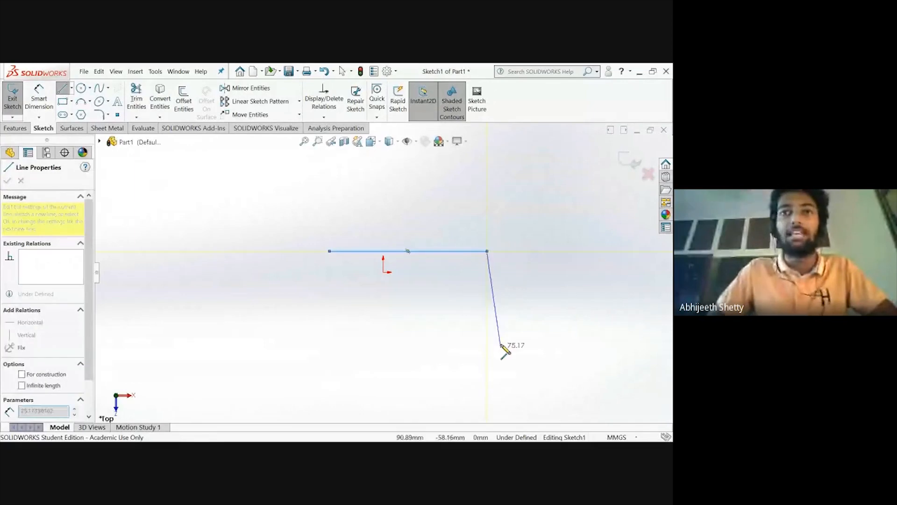
{"action": "key", "text": "Escape"}
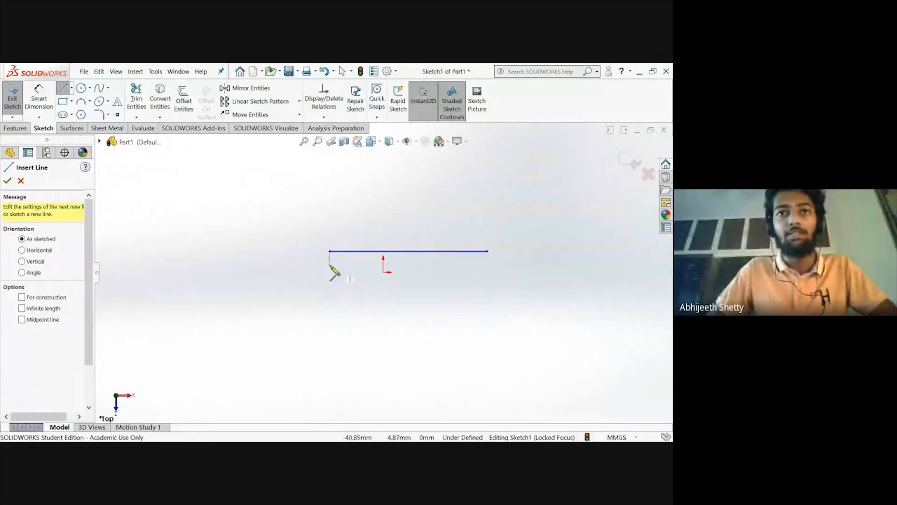
Draw a second horizontal line about 121 mm long below the origin, with its ends aligned to the first line
{"action": "left_click", "coordinate": [330, 304]}
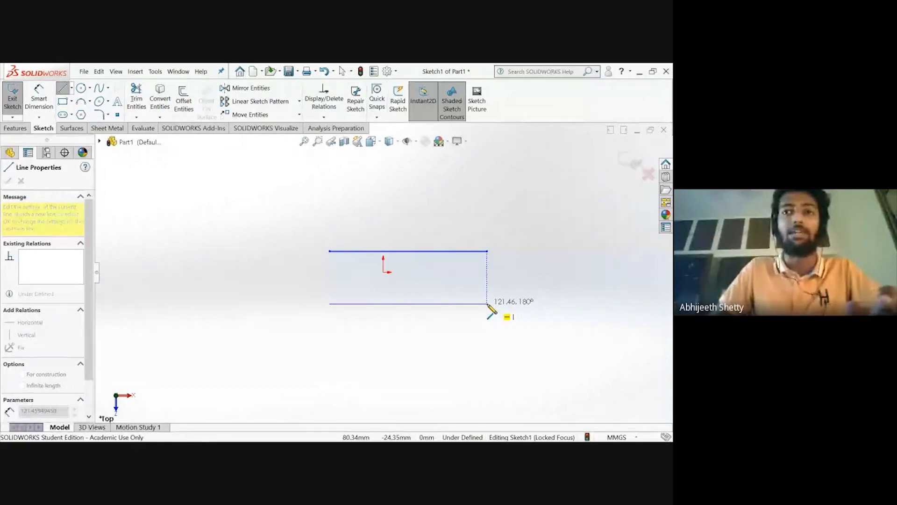
{"action": "left_click", "coordinate": [487, 304]}
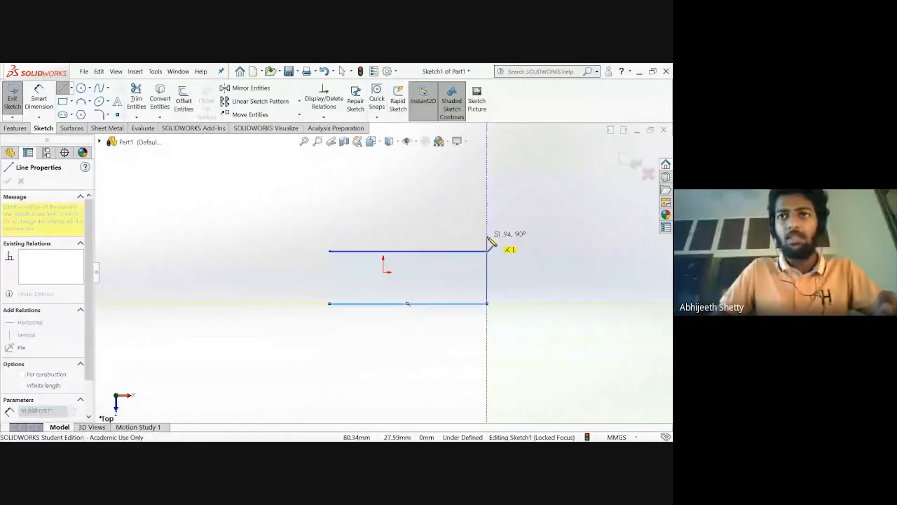
{"action": "right_click", "coordinate": [538, 269]}
{"action": "left_click", "coordinate": [558, 275]}
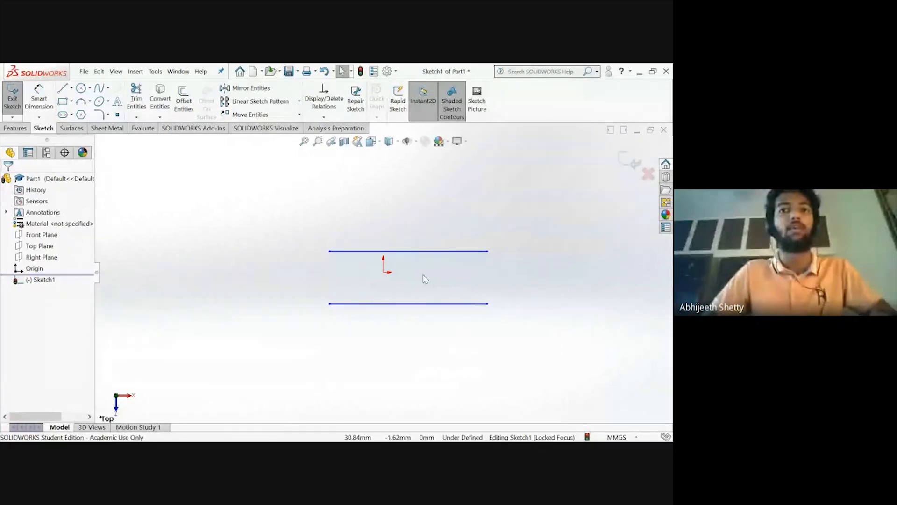
Add a Vertical relation between the left endpoints of the two lines and an Equal relation between the lines
{"action": "left_click", "coordinate": [330, 251]}
{"action": "left_click", "coordinate": [330, 304], "text": "ctrl"}
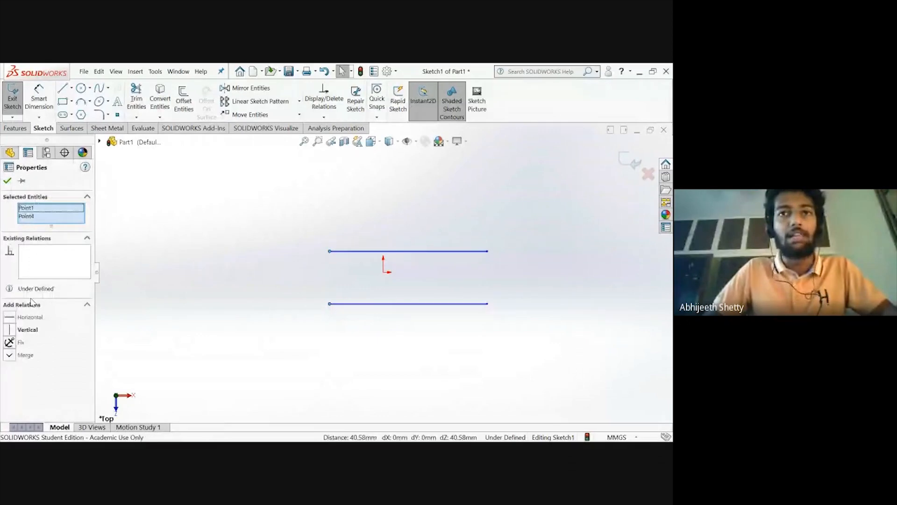
{"action": "left_click", "coordinate": [15, 330]}
{"action": "left_click", "coordinate": [372, 251]}
{"action": "left_click", "coordinate": [370, 303], "text": "ctrl"}
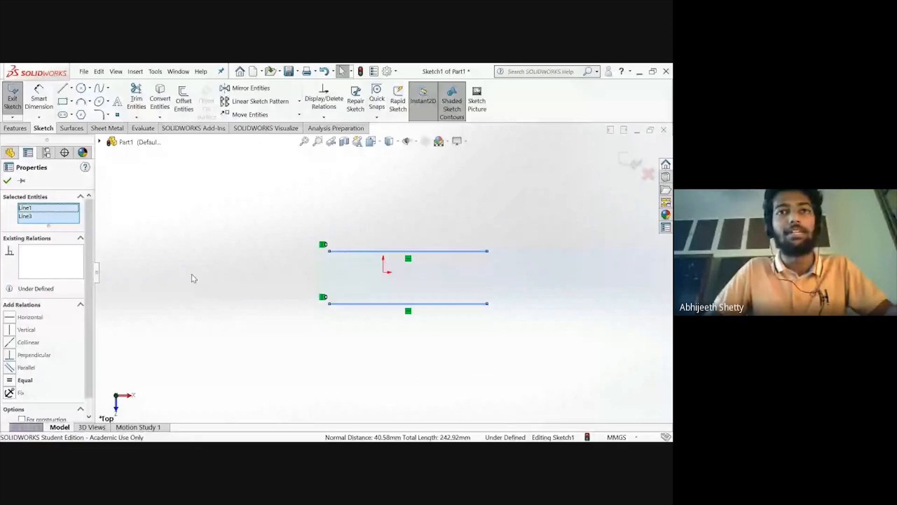
{"action": "left_click", "coordinate": [9, 381]}
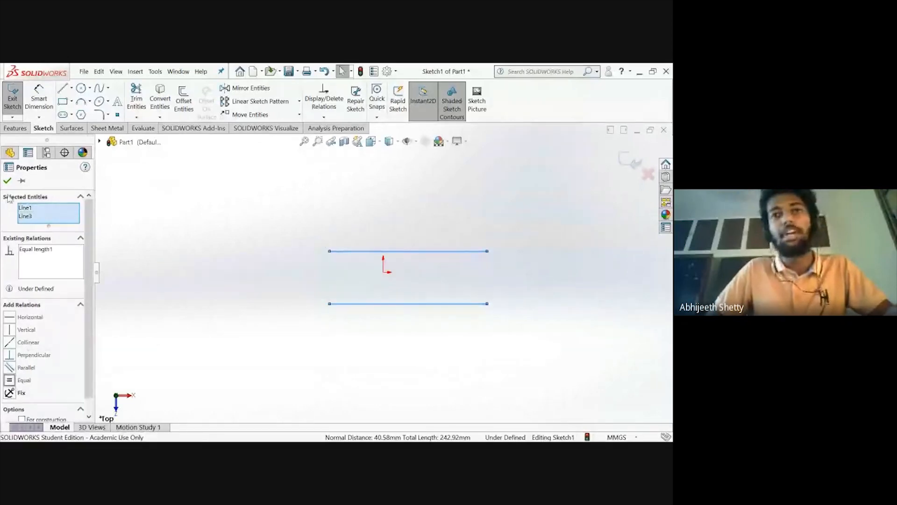
{"action": "left_click", "coordinate": [371, 286]}
Dimension the upper line's length as 120 mm
{"action": "left_click", "coordinate": [39, 97]}
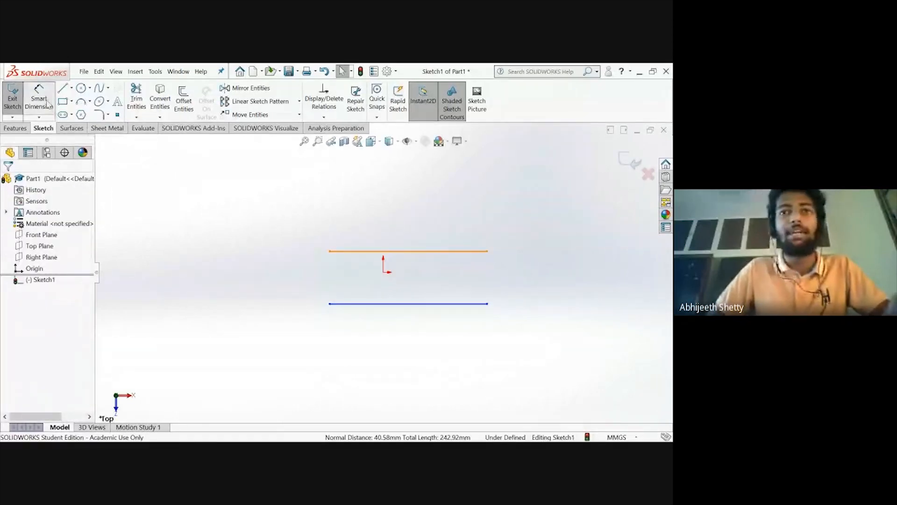
{"action": "left_click", "coordinate": [414, 251]}
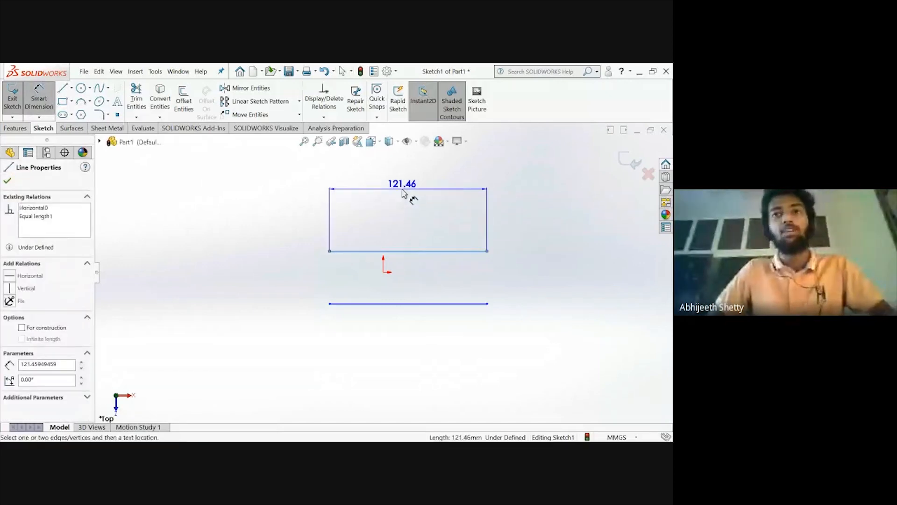
{"action": "left_click", "coordinate": [404, 193]}
{"action": "type", "text": "120"}
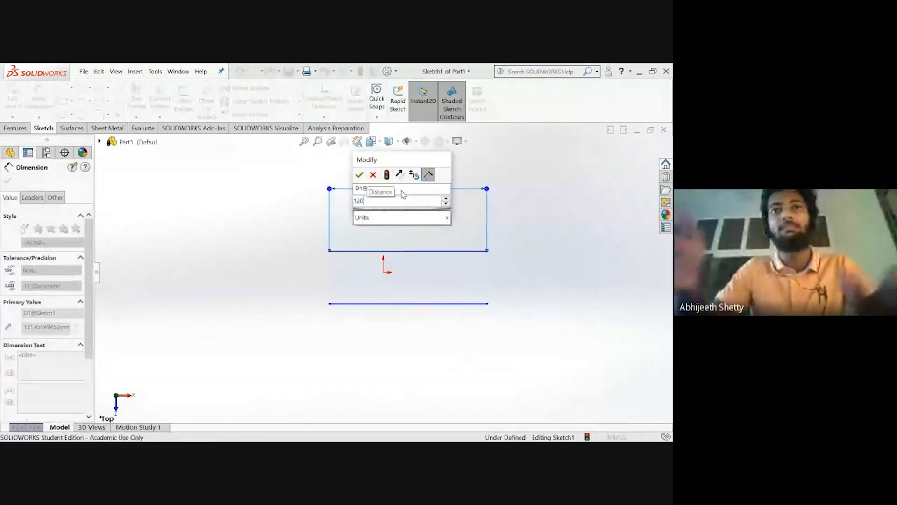
{"action": "key", "text": "Return"}
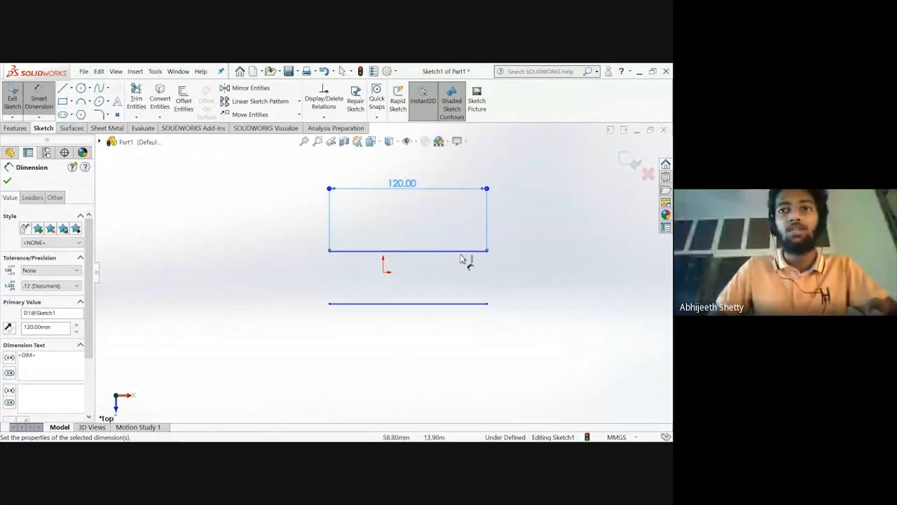
Dimension the vertical distance between the two horizontal lines as 40 mm
{"action": "left_click", "coordinate": [481, 252]}
{"action": "left_click", "coordinate": [483, 304]}
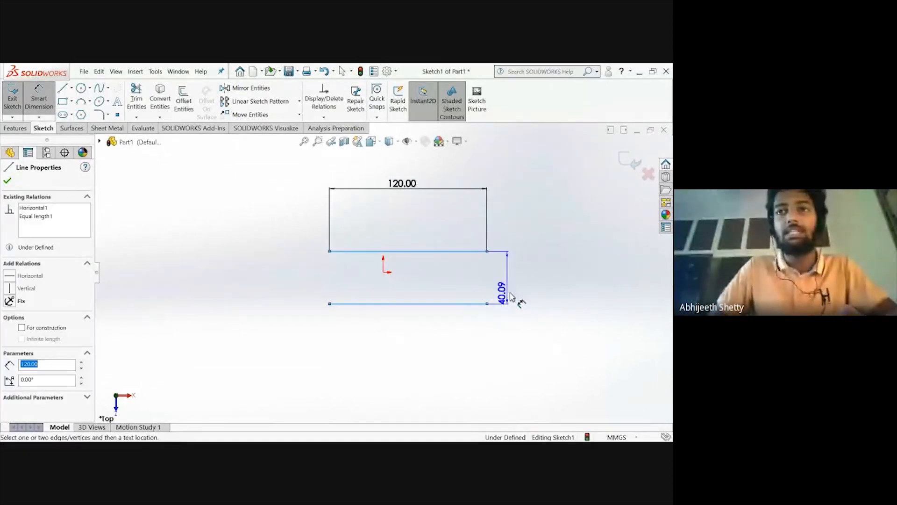
{"action": "left_click", "coordinate": [579, 284]}
{"action": "type", "text": "40"}
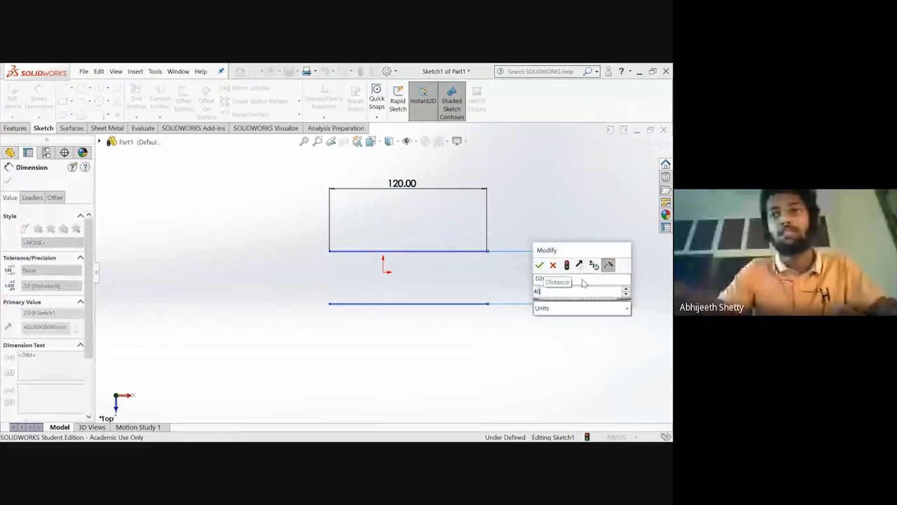
{"action": "key", "text": "Return"}
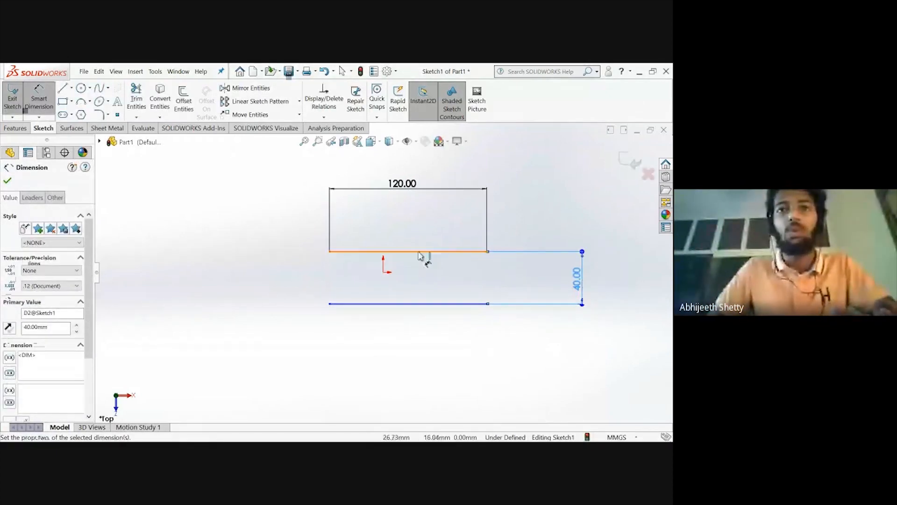
{"action": "left_click", "coordinate": [418, 252]}
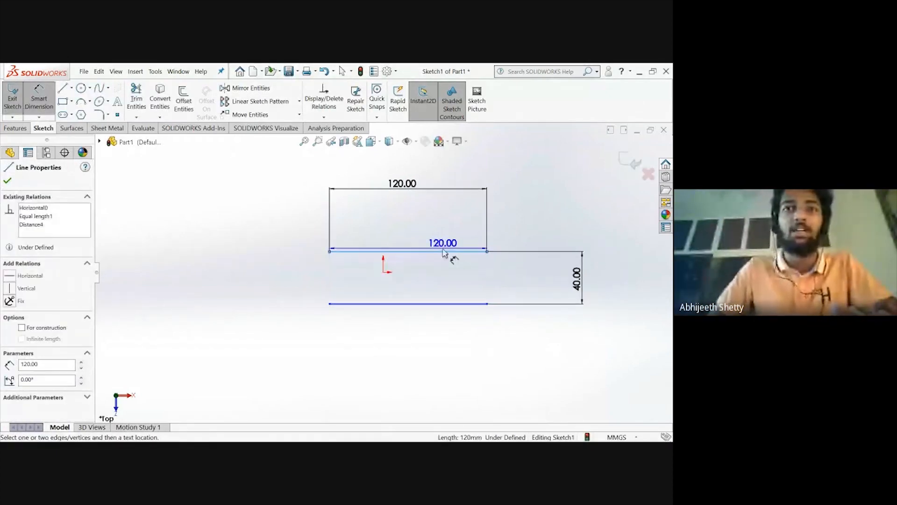
{"action": "key", "text": "Escape"}
{"action": "key", "text": "Escape"}
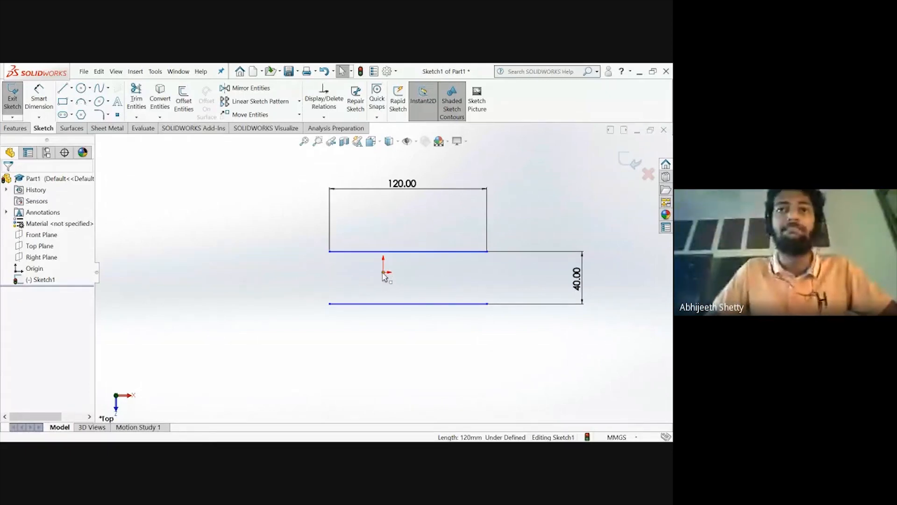
Dimension the vertical distance from the upper line to the origin as 20 mm
{"action": "right_click_drag", "start_coordinate": [384, 276], "coordinate": [389, 247]}
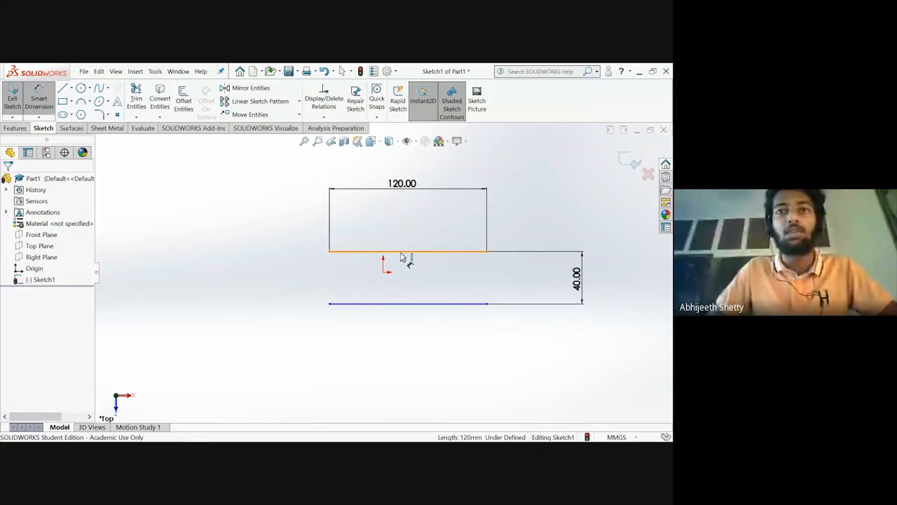
{"action": "left_click", "coordinate": [402, 254]}
{"action": "left_click", "coordinate": [384, 273]}
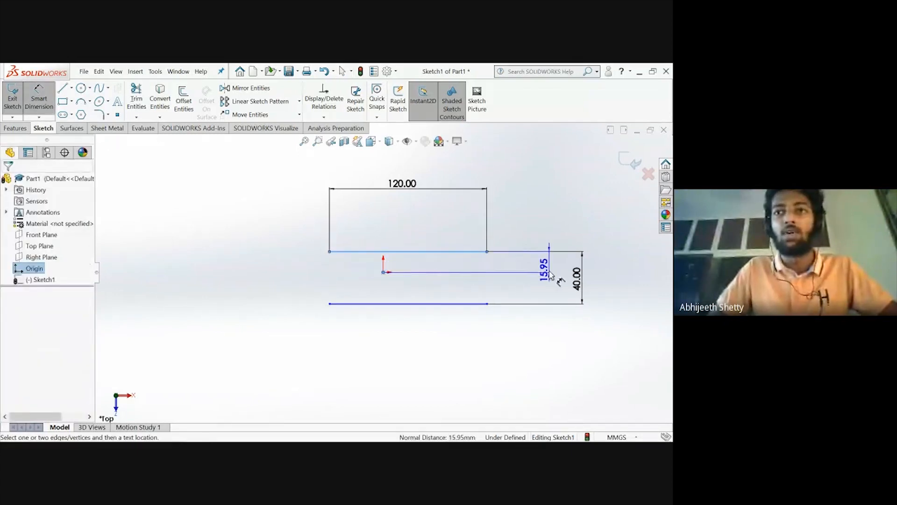
{"action": "left_click", "coordinate": [550, 276]}
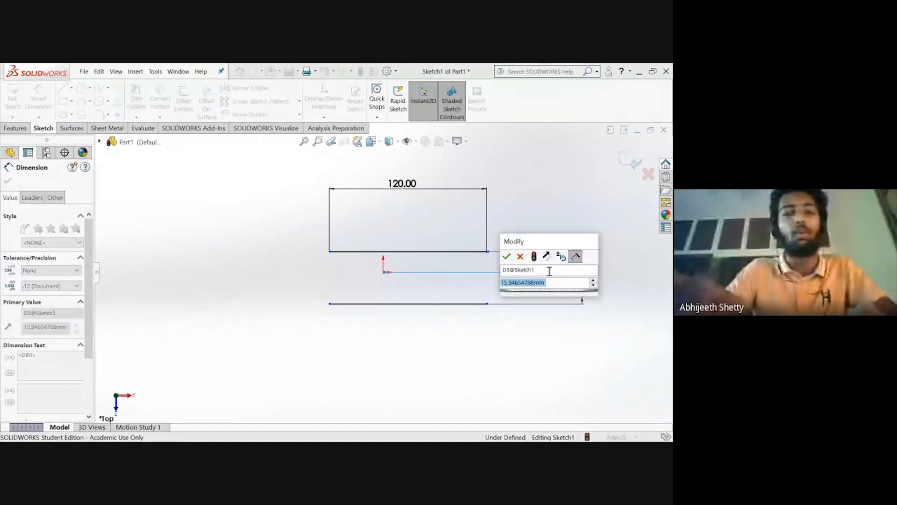
{"action": "type", "text": "20"}
{"action": "key", "text": "Return"}
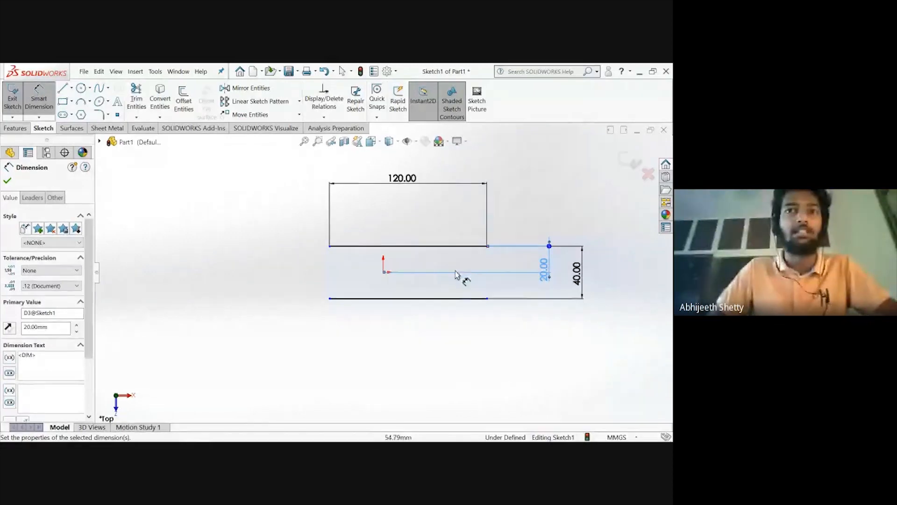
Dimension the horizontal distance from the upper line's left endpoint to the origin as 60 mm
{"action": "left_click", "coordinate": [330, 247]}
{"action": "left_click", "coordinate": [384, 272]}
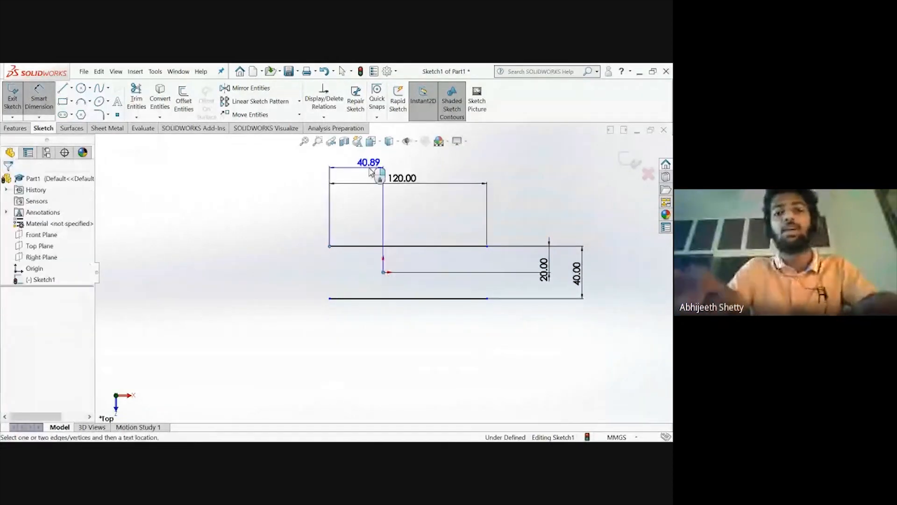
{"action": "left_click", "coordinate": [369, 165]}
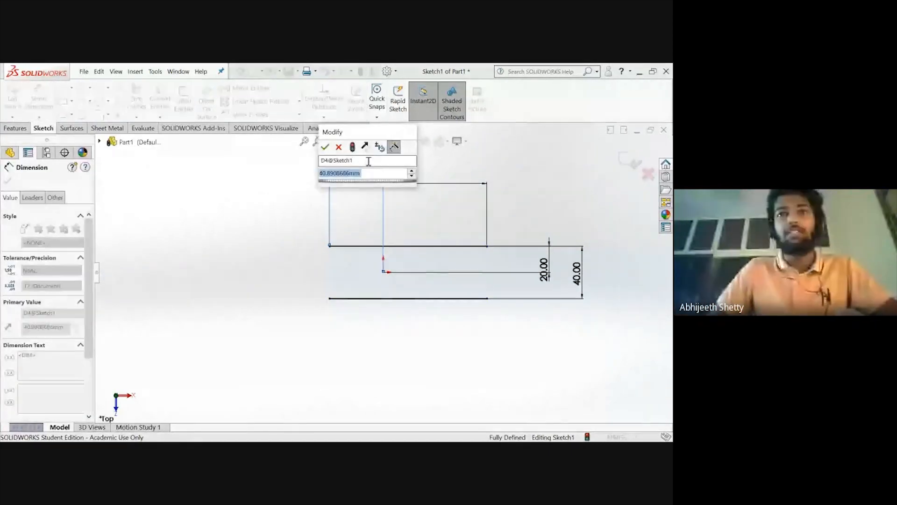
{"action": "type", "text": "60"}
{"action": "key", "text": "Return"}
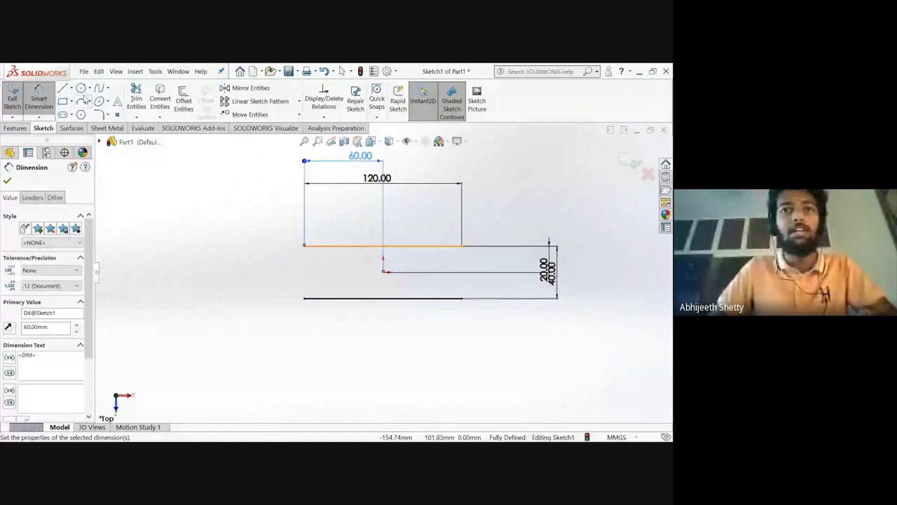
Draw a 20 mm radius circle centred midway between the lines' left ends and tangent to the lower line
{"action": "left_click", "coordinate": [80, 88]}
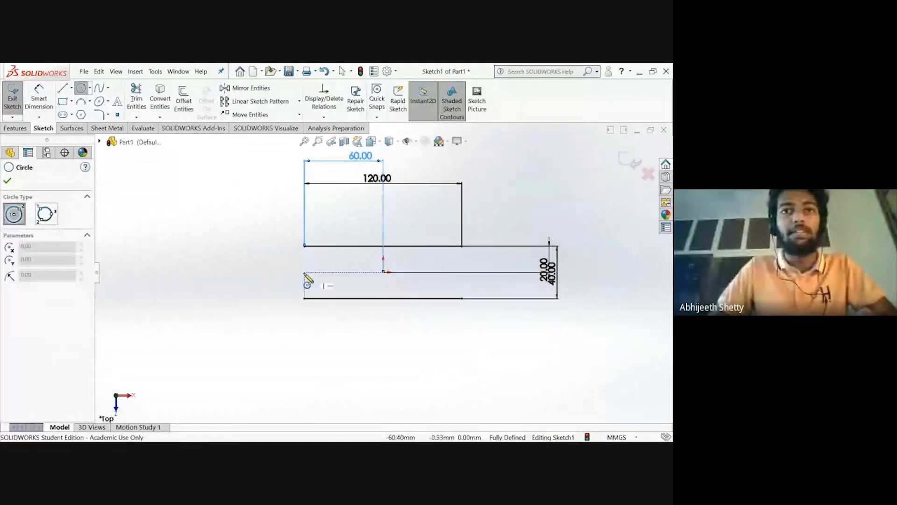
{"action": "left_click", "coordinate": [304, 272]}
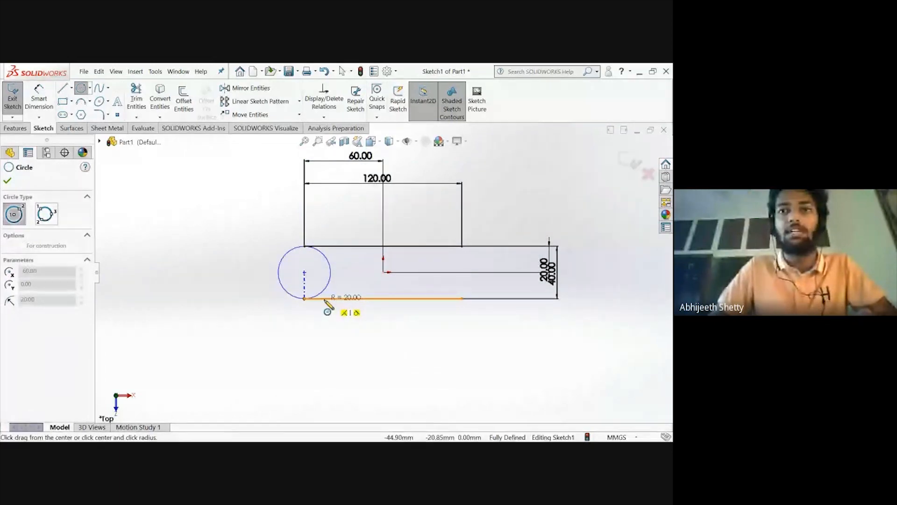
{"action": "left_click", "coordinate": [331, 303]}
Draw a larger circle of about 33 mm radius, centred level with the origin just beyond the lines' right ends
{"action": "left_click", "coordinate": [479, 272]}
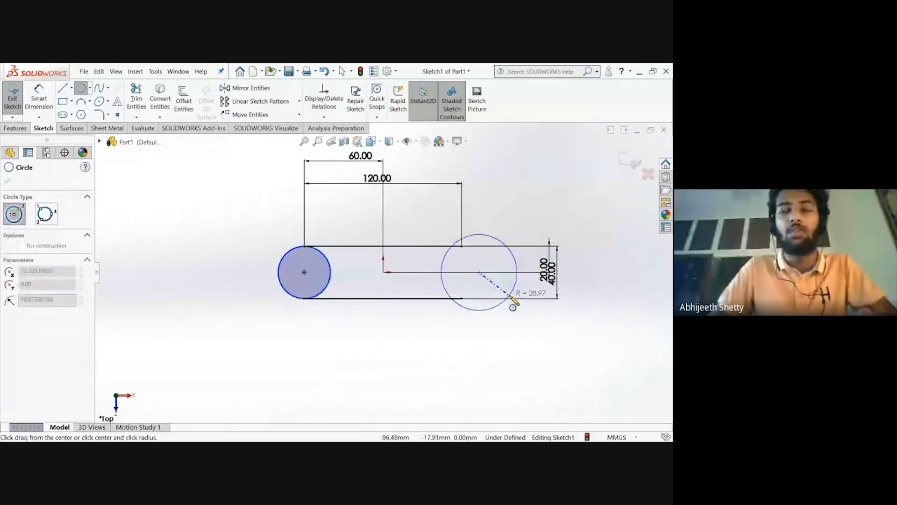
{"action": "left_click", "coordinate": [513, 299]}
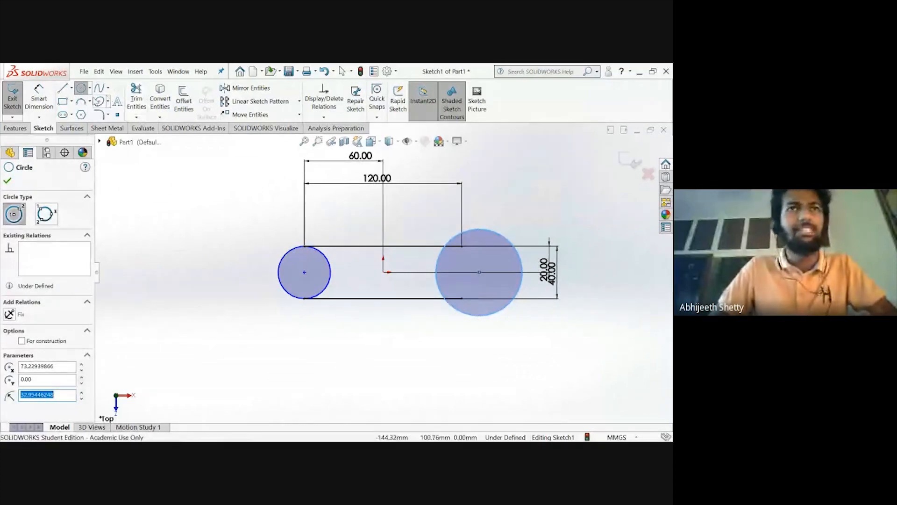
{"action": "left_click", "coordinate": [136, 98]}
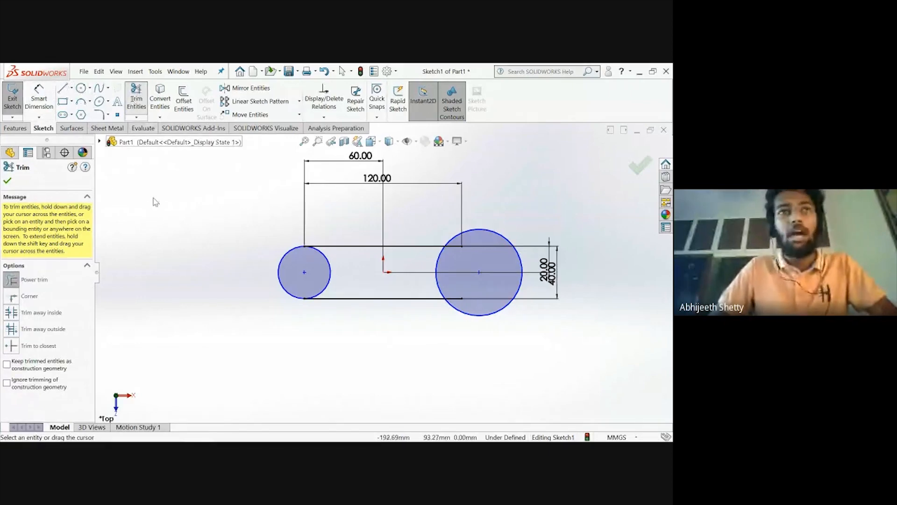
{"action": "left_click", "coordinate": [81, 88]}
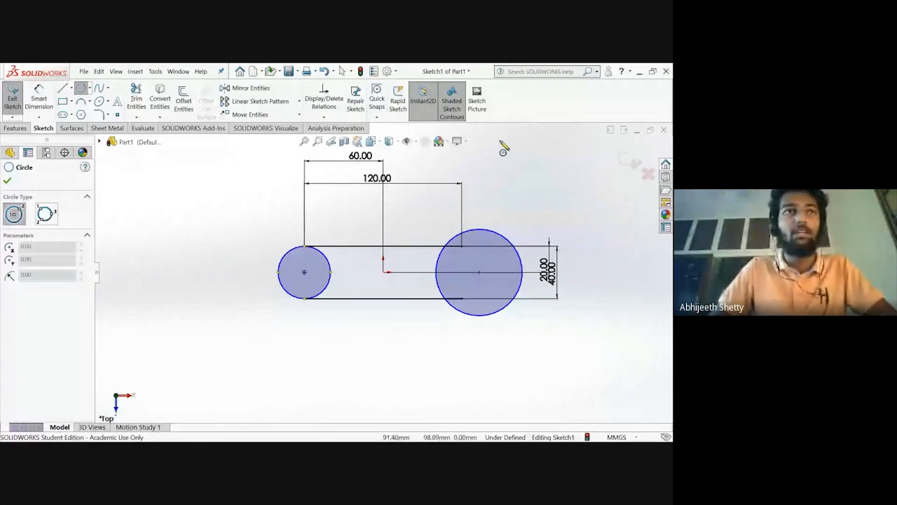
{"action": "left_click", "coordinate": [7, 180]}
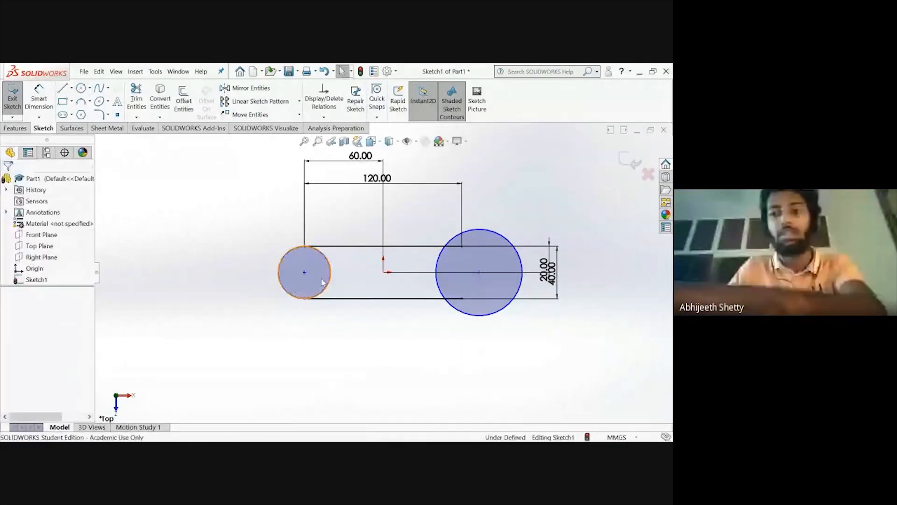
Delete the small left circle and redraw it at the same centre with a 20 mm radius, ending at the lower line's left endpoint
{"action": "left_click", "coordinate": [295, 288]}
{"action": "key", "text": "Delete"}
{"action": "left_click", "coordinate": [85, 90]}
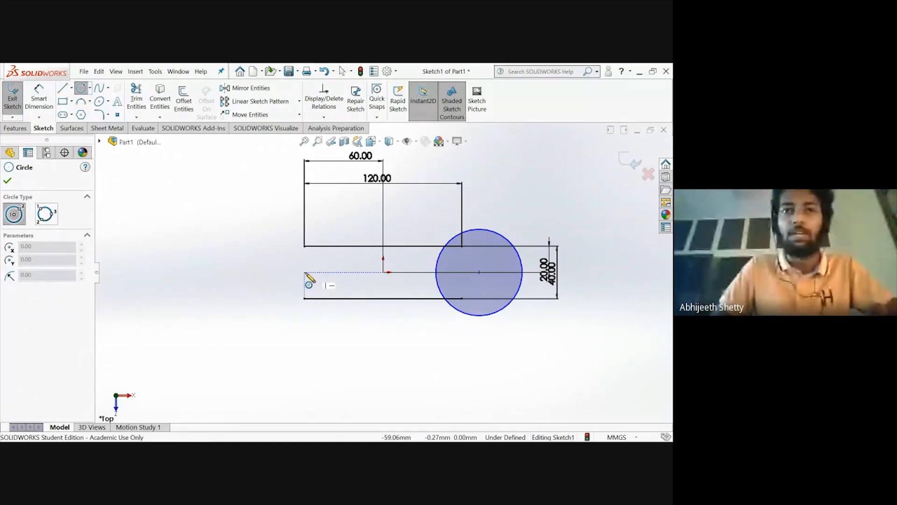
{"action": "left_click", "coordinate": [304, 272]}
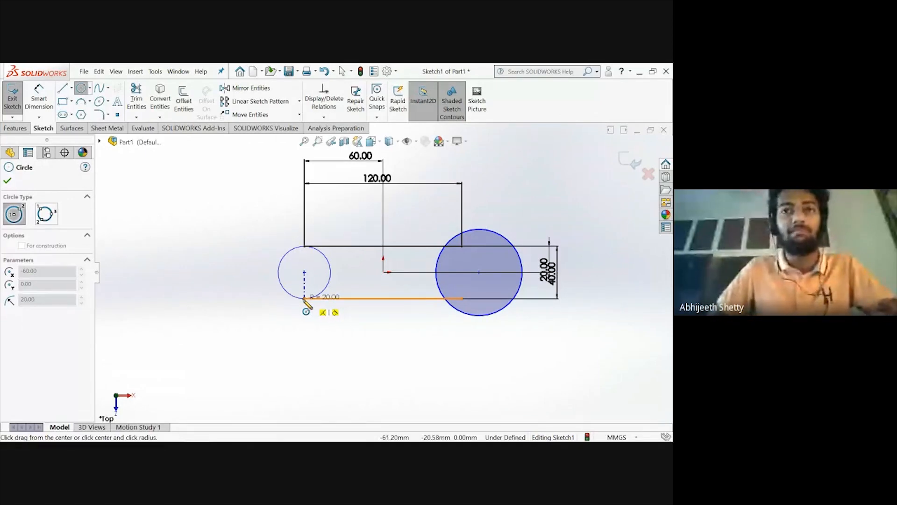
{"action": "left_click", "coordinate": [304, 299]}
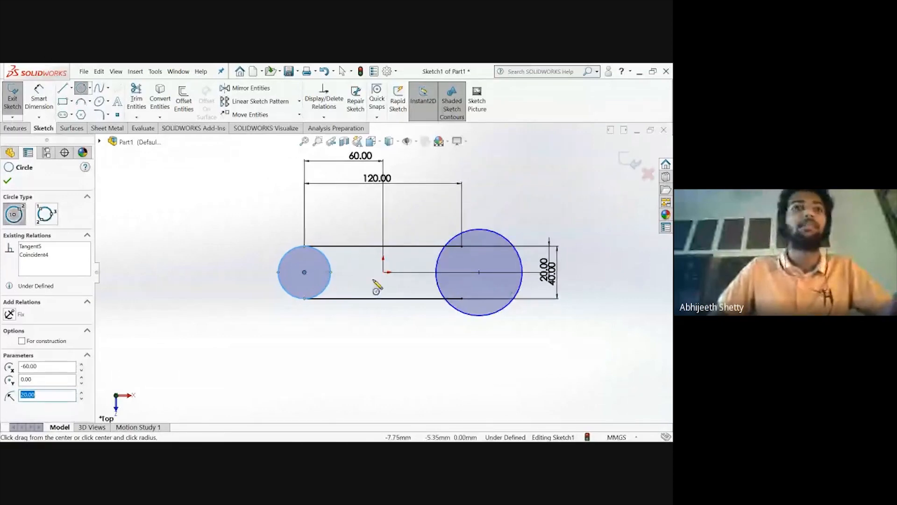
{"action": "left_click", "coordinate": [63, 89]}
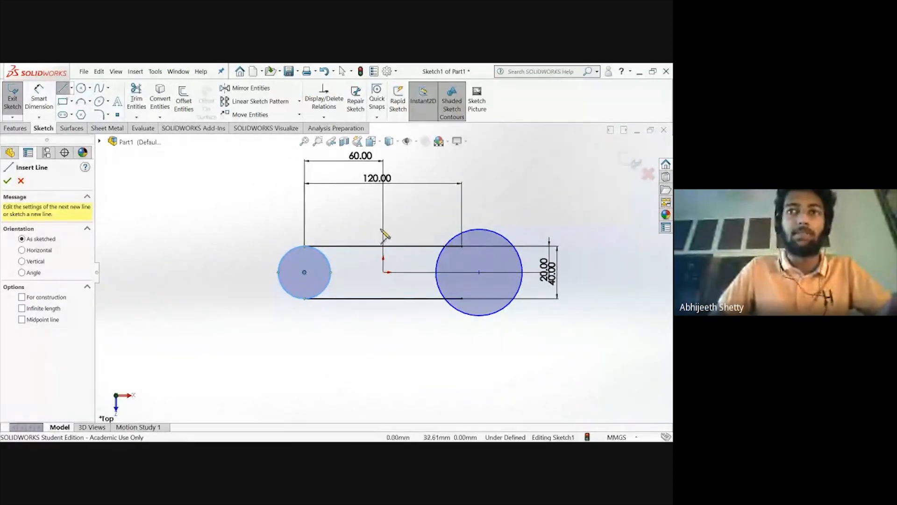
{"action": "left_click", "coordinate": [519, 257]}
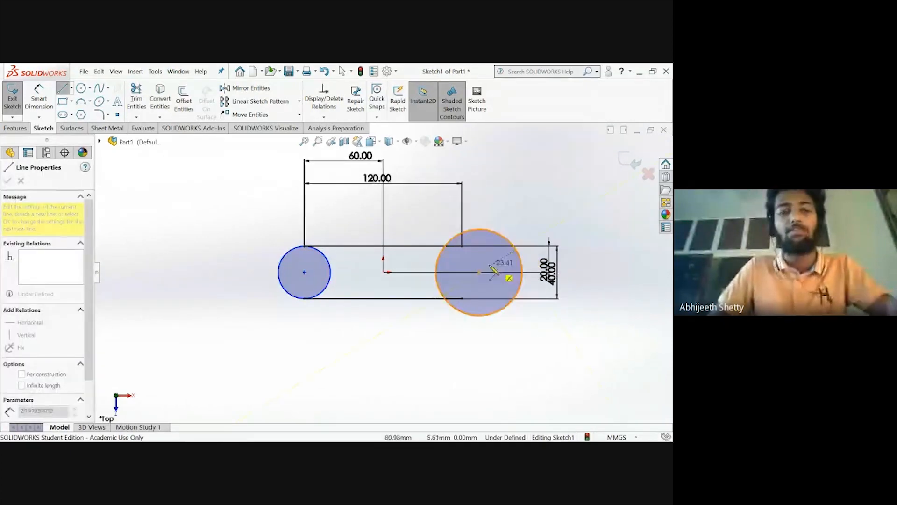
{"action": "key", "text": "Escape"}
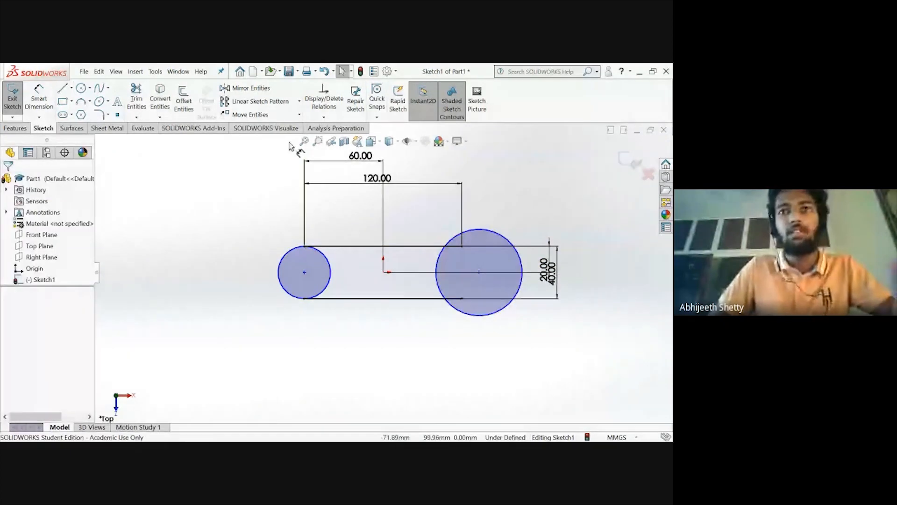
Draw a slanted line from the large circle's right edge inward, and remove the perpendicular segment of about 19 mm attached to it
{"action": "left_click", "coordinate": [63, 88]}
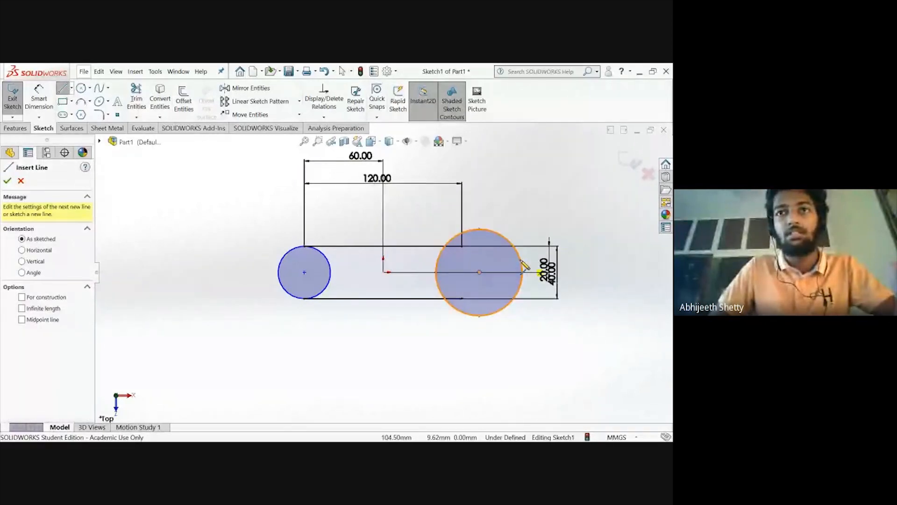
{"action": "left_click", "coordinate": [521, 261]}
{"action": "left_click", "coordinate": [492, 249]}
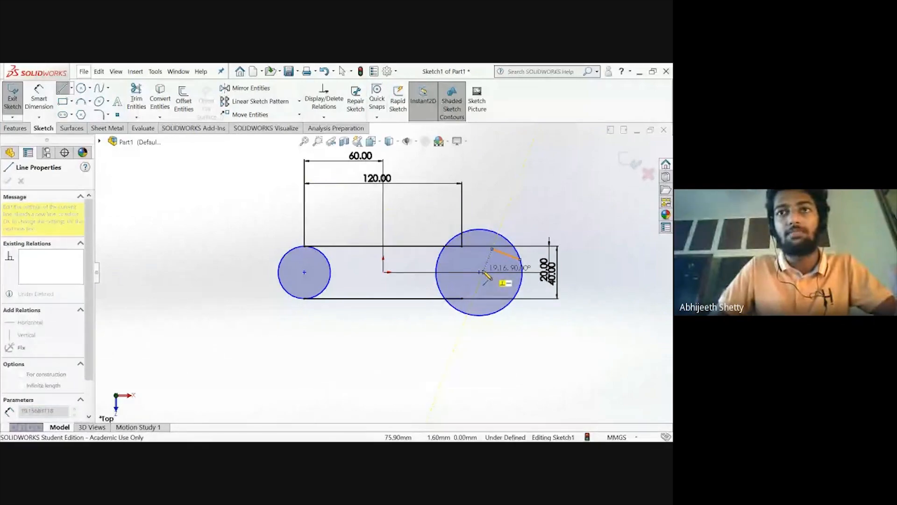
{"action": "left_click", "coordinate": [482, 272]}
{"action": "key", "text": "Escape"}
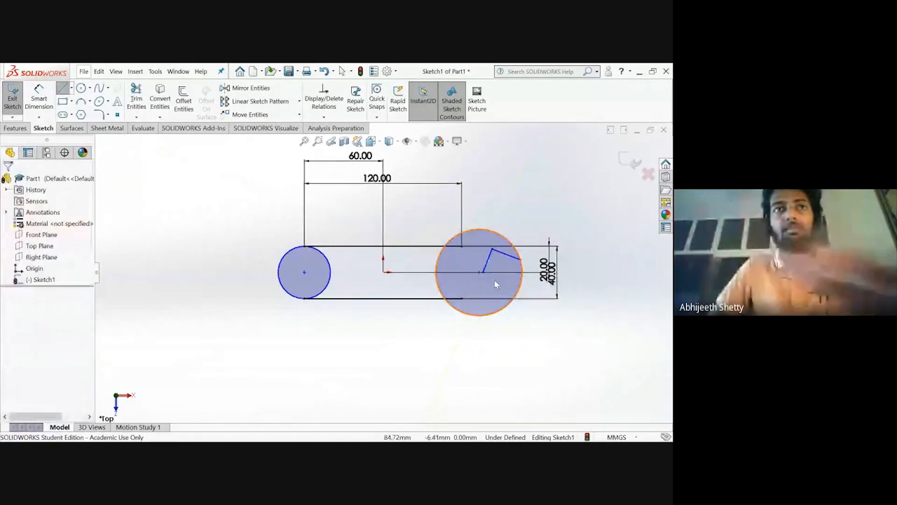
{"action": "key", "text": "Escape"}
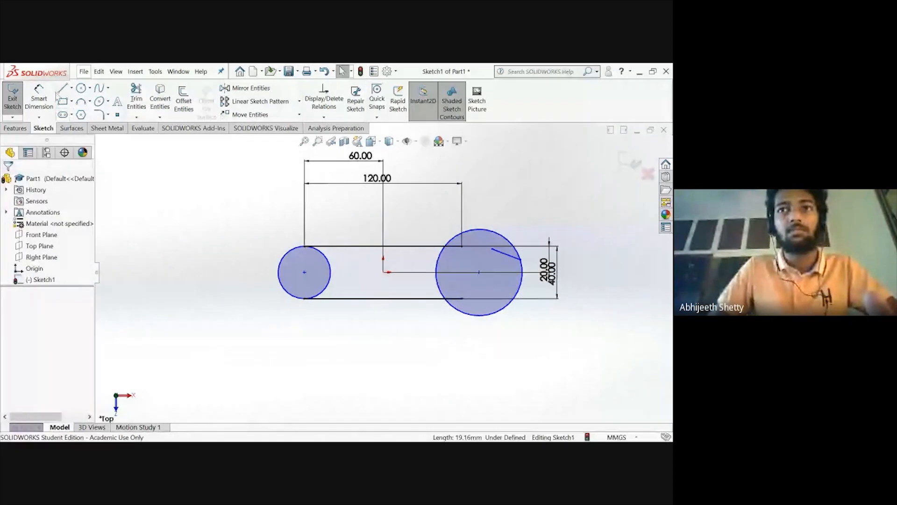
Draw a line about 28 mm long down from the slanted line's inner end and connect it back to the large circle's edge
{"action": "left_click", "coordinate": [38, 97]}
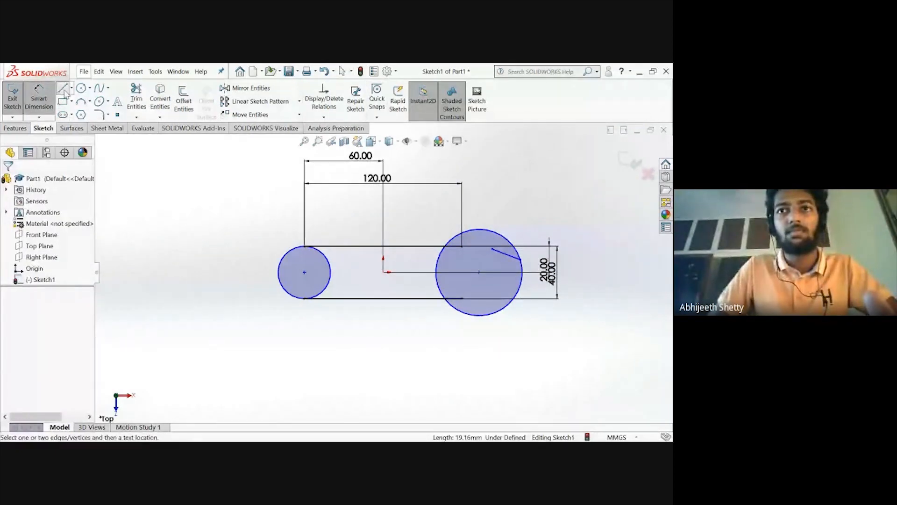
{"action": "left_click", "coordinate": [63, 92]}
{"action": "left_click", "coordinate": [492, 249]}
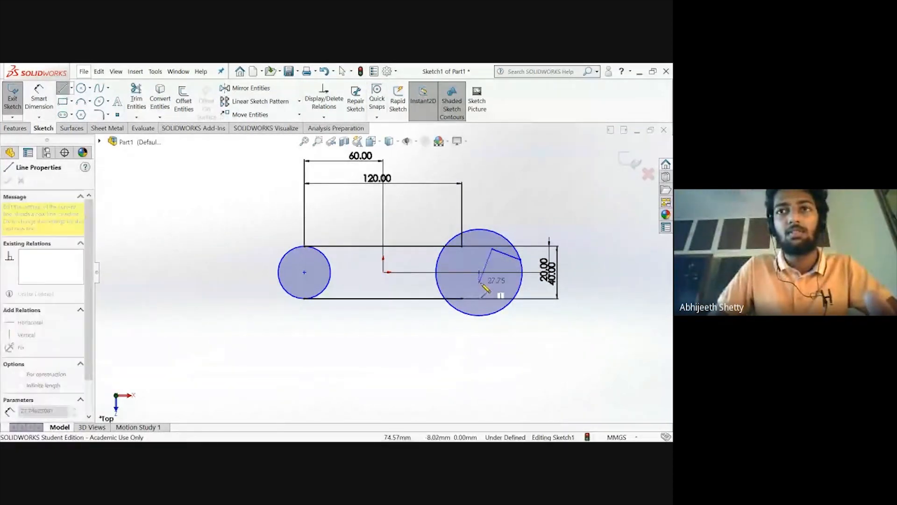
{"action": "left_click", "coordinate": [480, 281]}
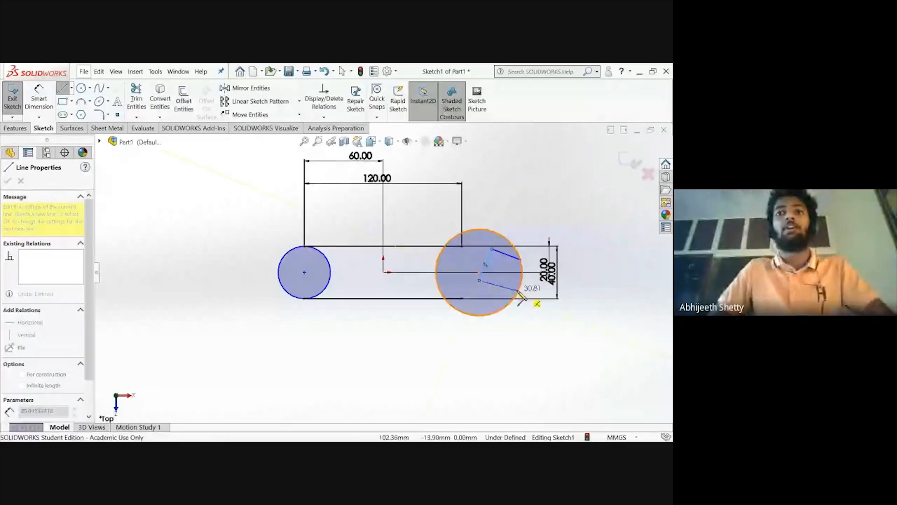
{"action": "left_click", "coordinate": [577, 198]}
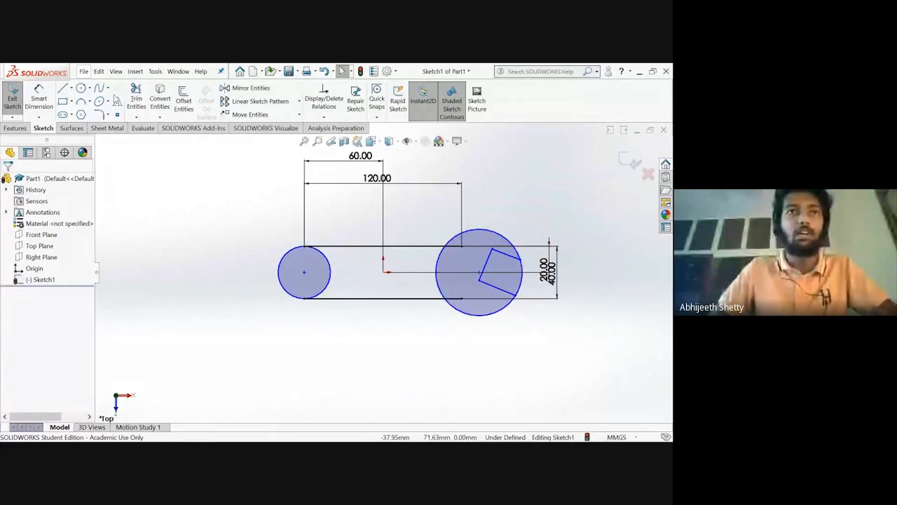
Trim the line ends and arc between the handle lines at the large circle, the arc across the jaw opening, and the small circle's inner arc
{"action": "left_click", "coordinate": [137, 100]}
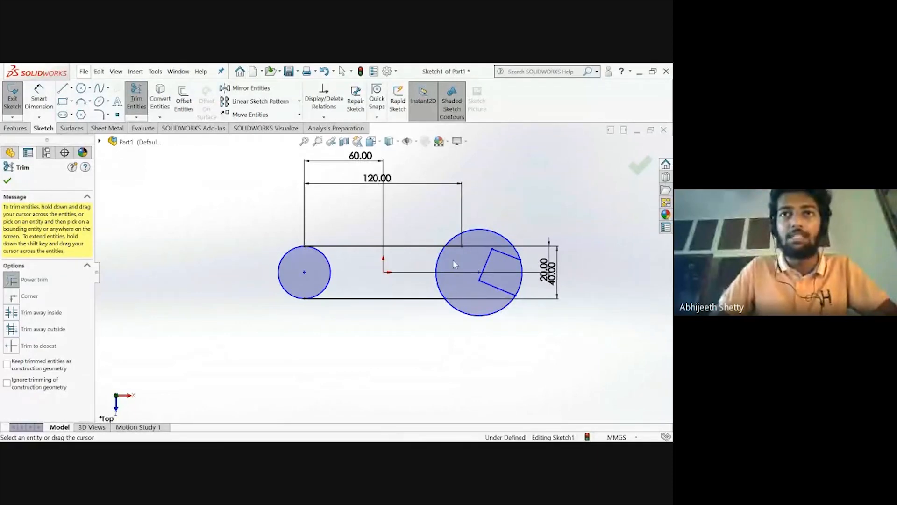
{"action": "left_click", "coordinate": [454, 244]}
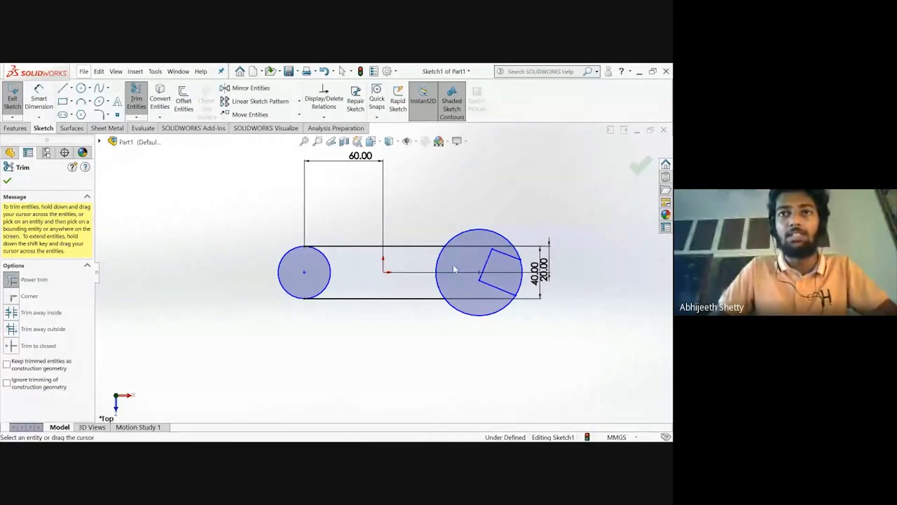
{"action": "left_click_drag", "start_coordinate": [437, 269], "coordinate": [434, 267]}
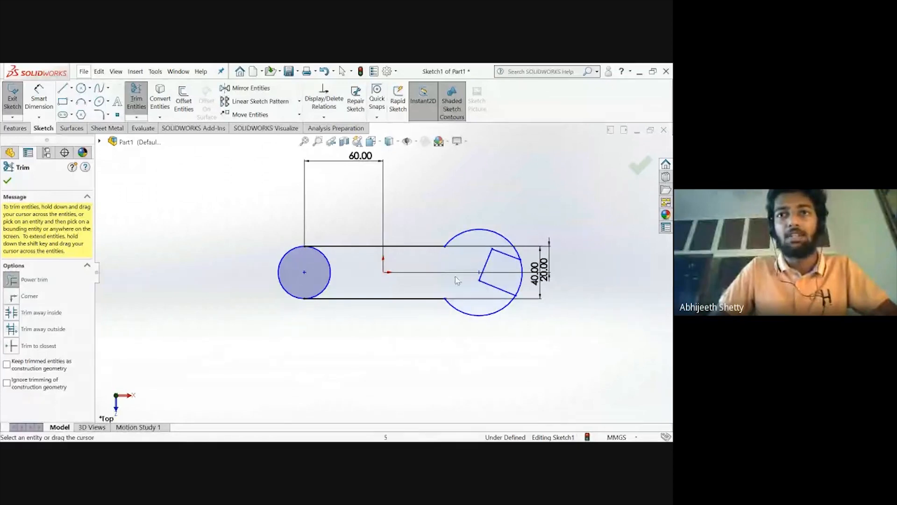
{"action": "left_click_drag", "start_coordinate": [511, 278], "coordinate": [524, 282]}
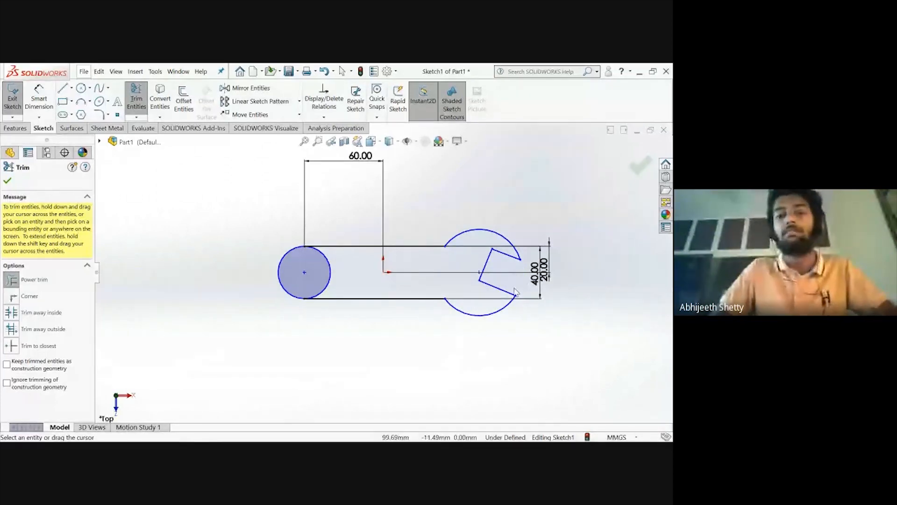
{"action": "left_click_drag", "start_coordinate": [348, 269], "coordinate": [327, 271]}
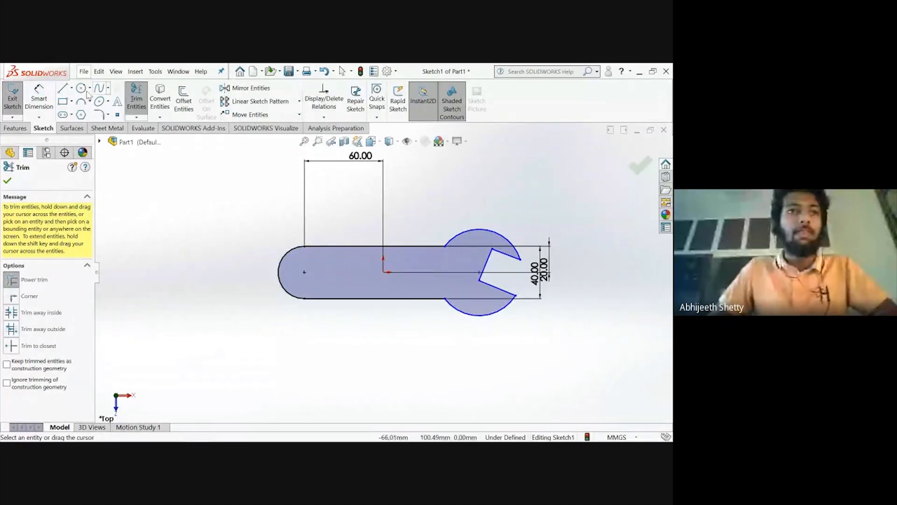
{"action": "left_click", "coordinate": [7, 181]}
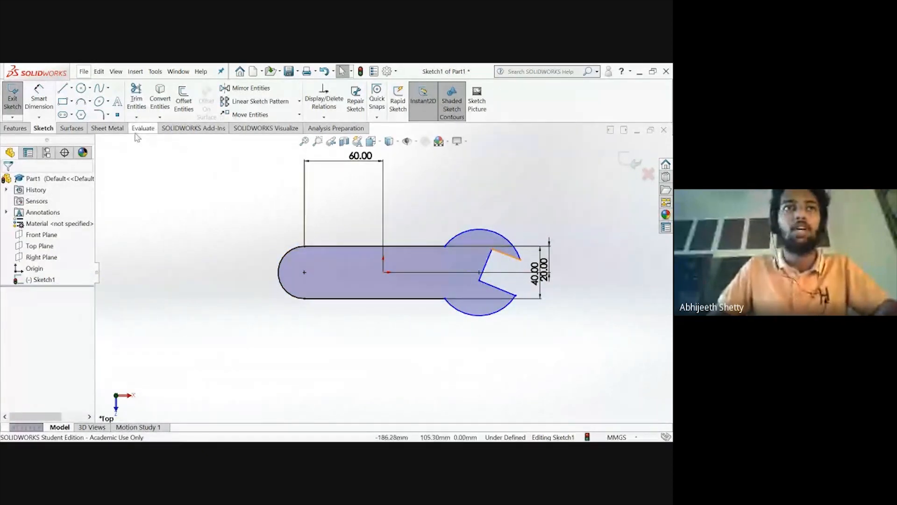
Fillet the two inner corners of the jaw opening with a 2 mm radius
{"action": "left_click", "coordinate": [100, 115]}
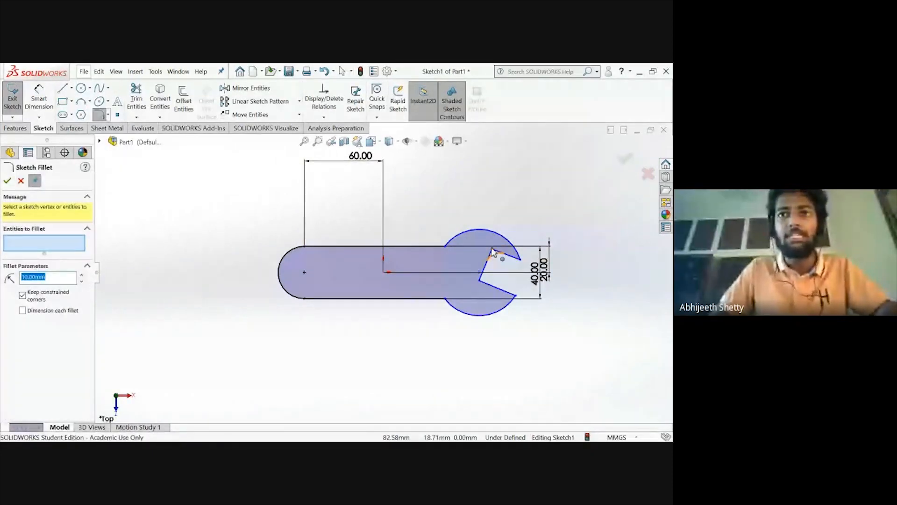
{"action": "left_click", "coordinate": [493, 251]}
{"action": "left_click", "coordinate": [478, 281]}
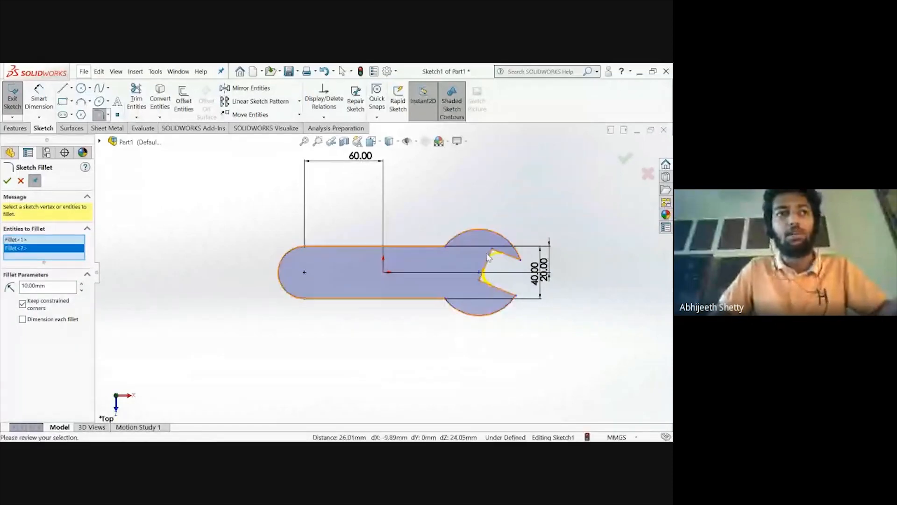
{"action": "double_click", "coordinate": [46, 286]}
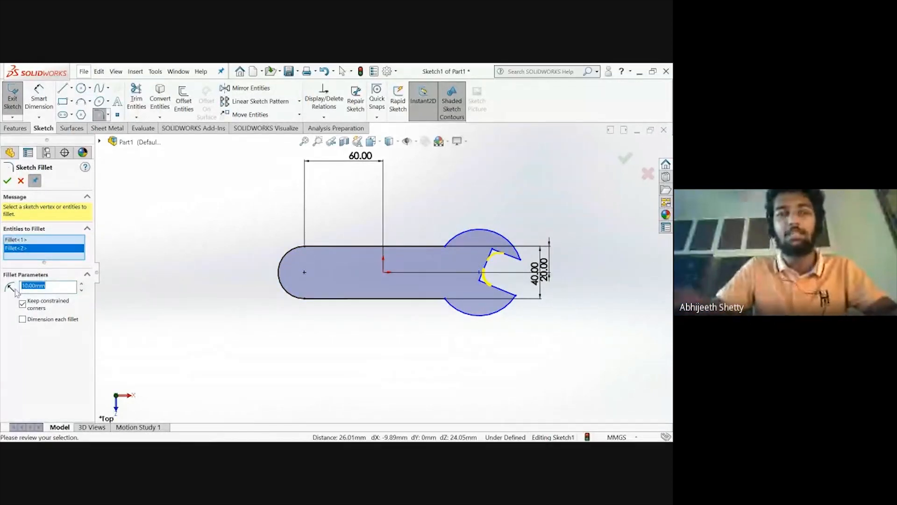
{"action": "type", "text": "2"}
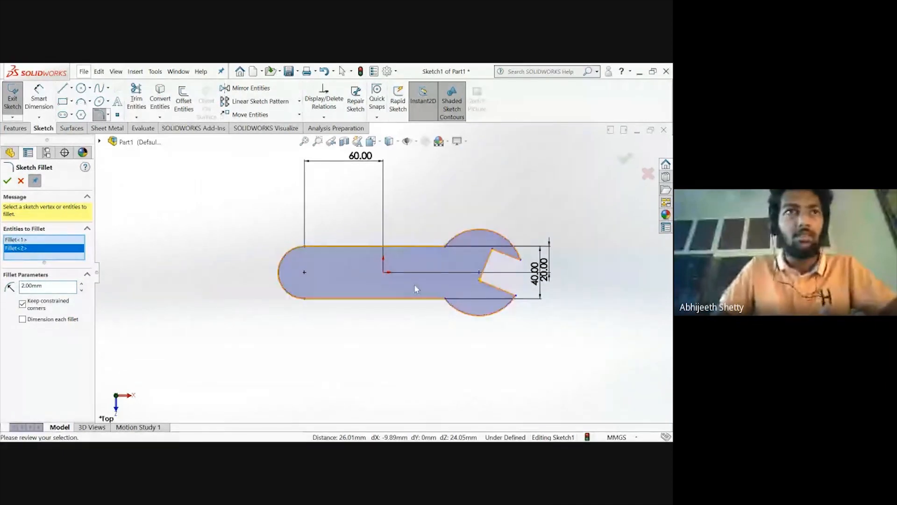
{"action": "left_click", "coordinate": [12, 181]}
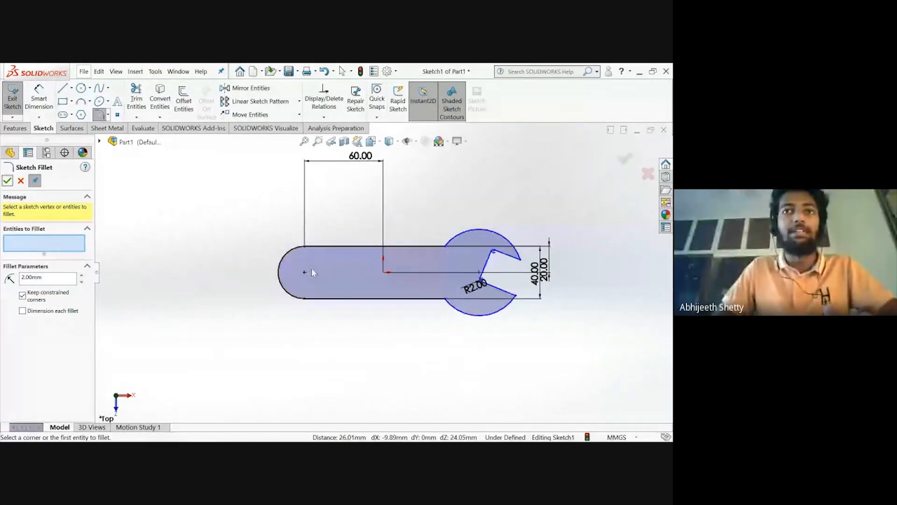
{"action": "left_click", "coordinate": [7, 181]}
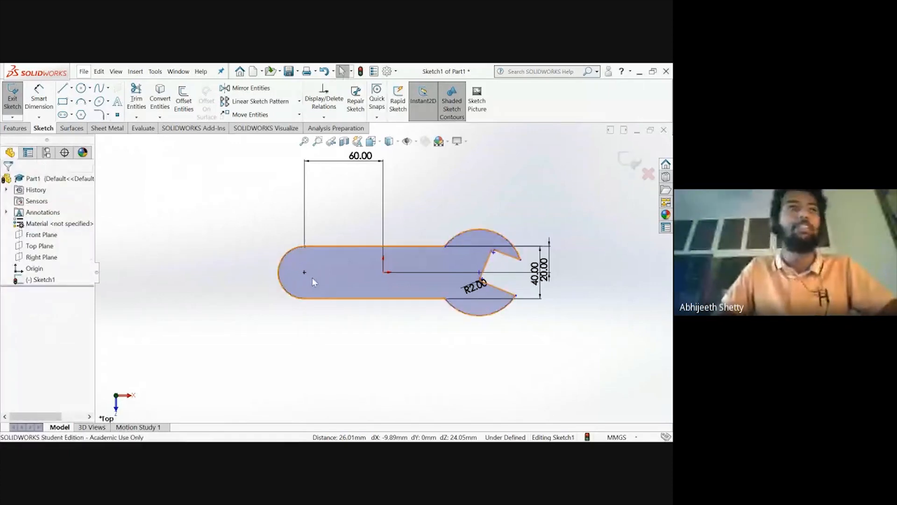
Draw a five-sided inscribed-circle polygon with sides about 11 mm long, centred on the rounded handle end's centre point
{"action": "left_click", "coordinate": [81, 115]}
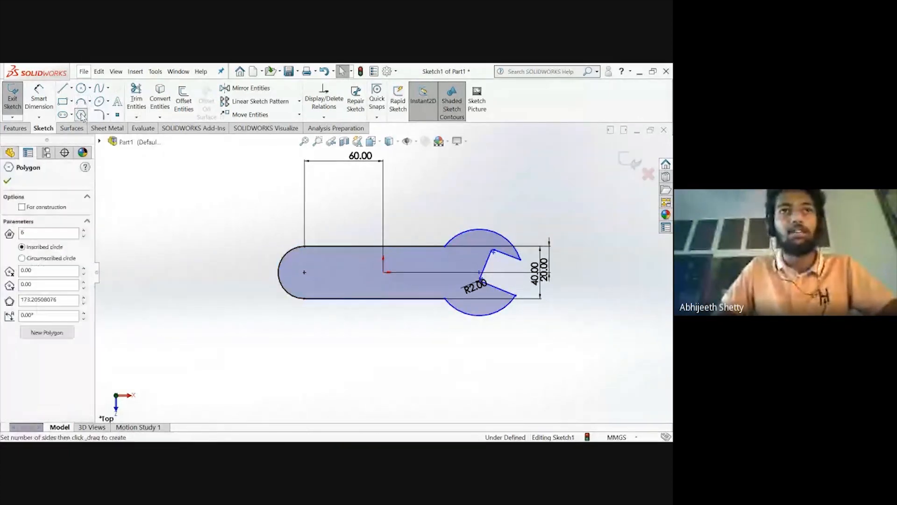
{"action": "double_click", "coordinate": [28, 232]}
{"action": "type", "text": "5"}
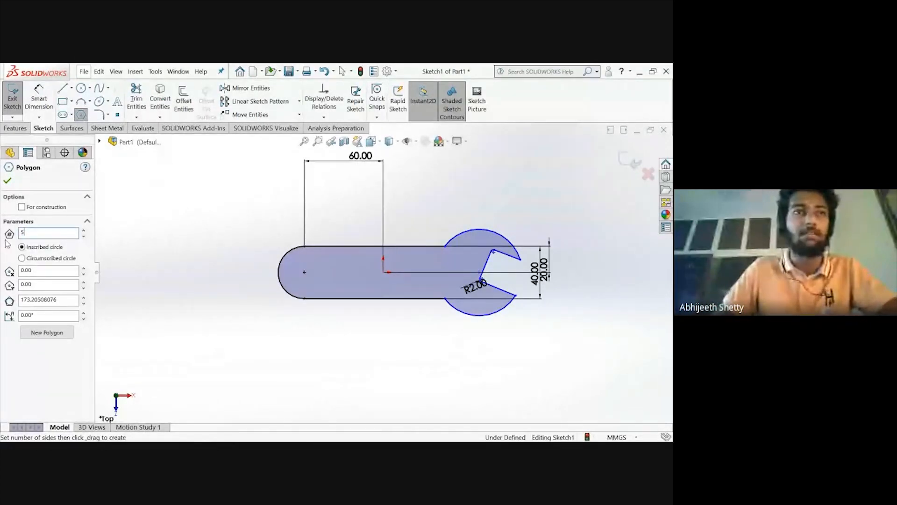
{"action": "left_click", "coordinate": [10, 152]}
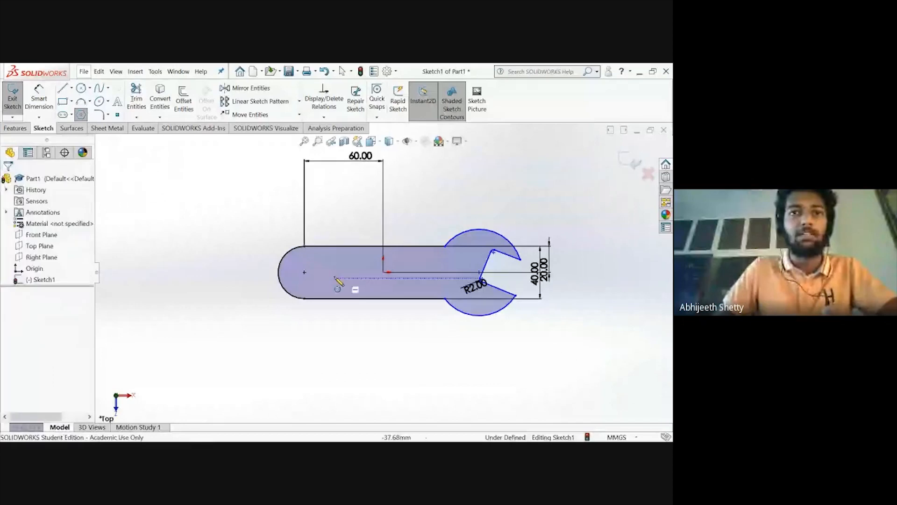
{"action": "left_click", "coordinate": [304, 272]}
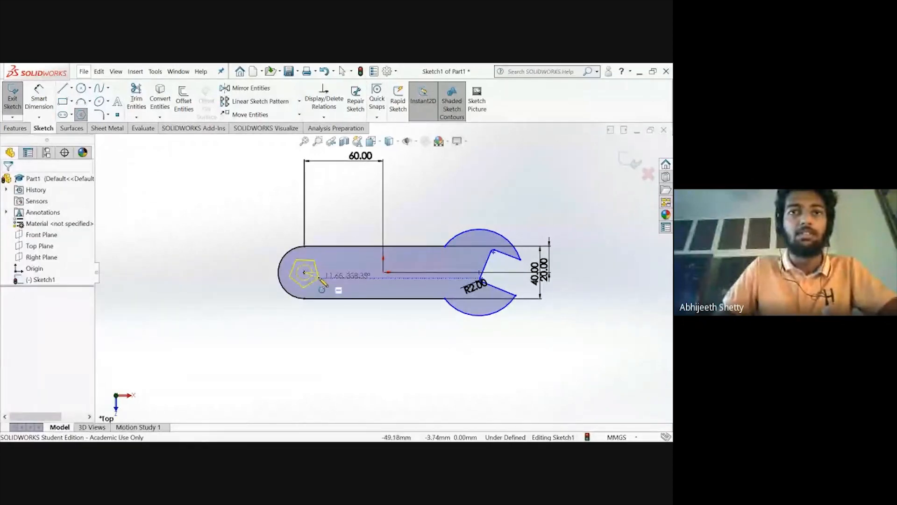
{"action": "left_click", "coordinate": [312, 281]}
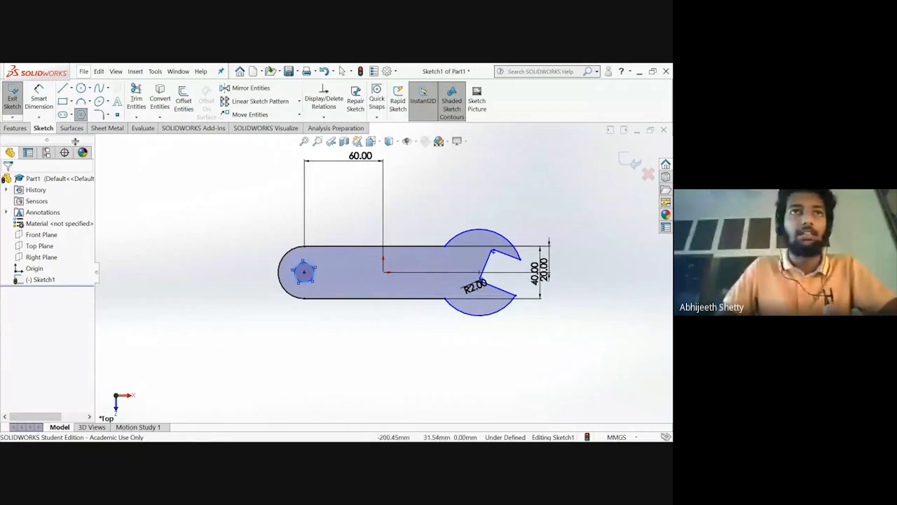
Fillet all five corners of the pentagon with a 2 mm radius
{"action": "left_click", "coordinate": [98, 115]}
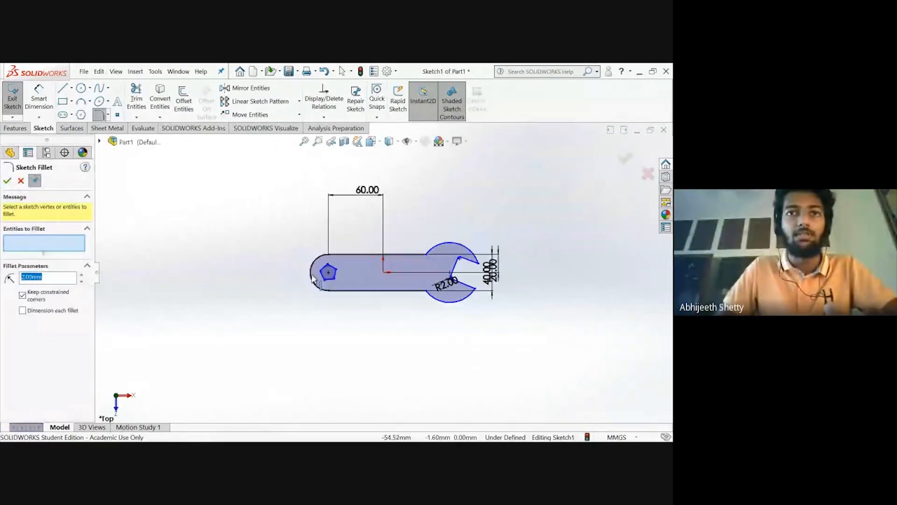
{"action": "scroll", "coordinate": [381, 269], "scroll_direction": "down", "scroll_amount": 8}
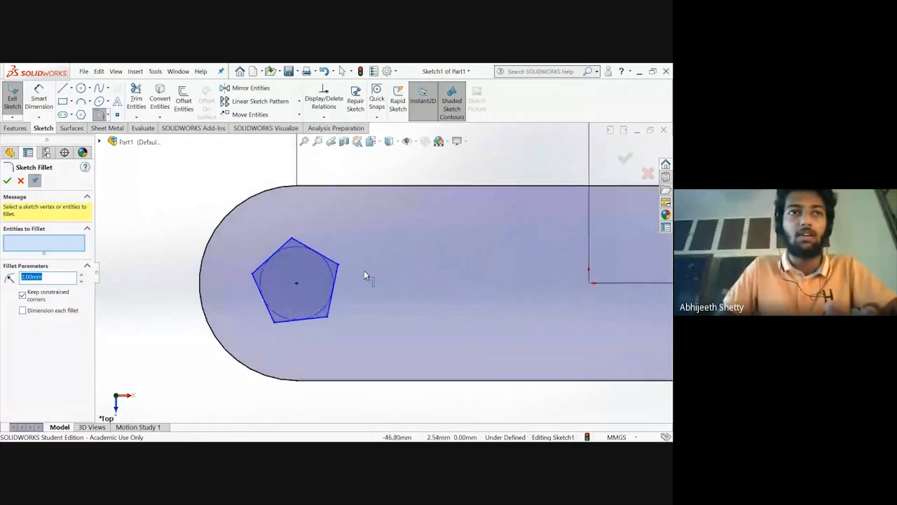
{"action": "left_click", "coordinate": [292, 238]}
{"action": "left_click", "coordinate": [337, 264]}
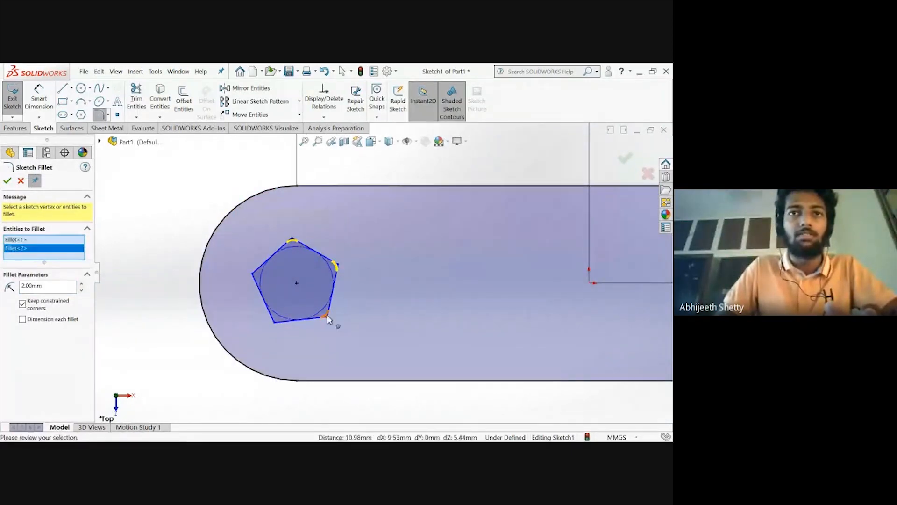
{"action": "left_click", "coordinate": [327, 316]}
{"action": "left_click", "coordinate": [275, 321]}
{"action": "left_click", "coordinate": [254, 273]}
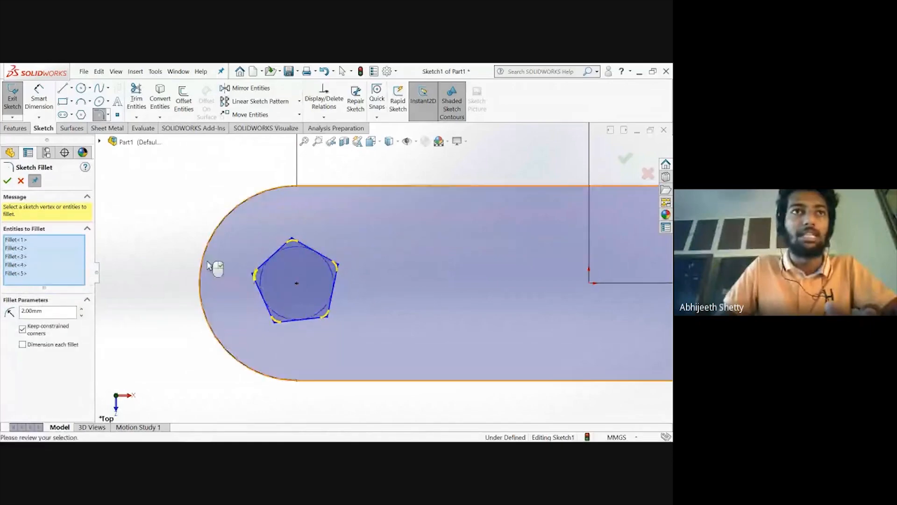
{"action": "left_click", "coordinate": [7, 181]}
{"action": "scroll", "coordinate": [479, 284], "scroll_direction": "down", "scroll_amount": 2}
{"action": "scroll", "coordinate": [479, 284], "scroll_direction": "up", "scroll_amount": 2}
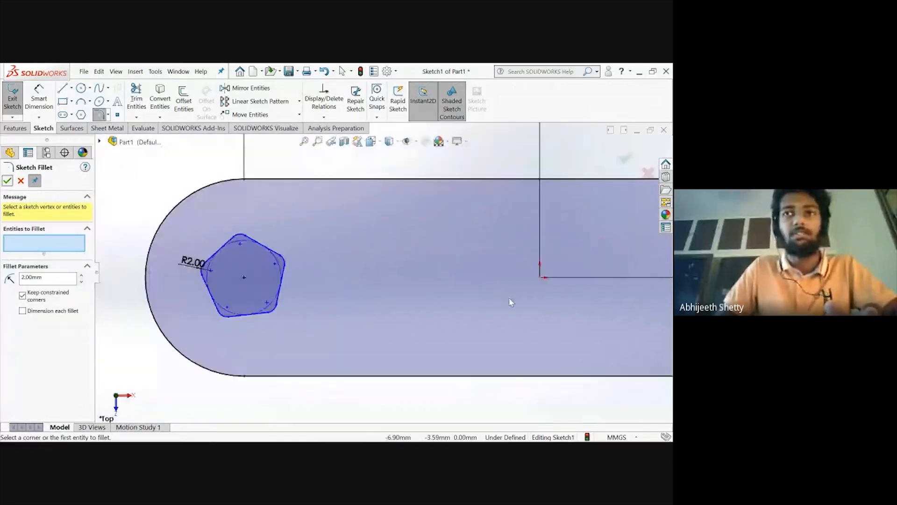
Fillet the two junctions between the handle lines and the large head arcs with a 25 mm radius
{"action": "scroll", "coordinate": [510, 302], "scroll_direction": "up", "scroll_amount": 2}
{"action": "mouse_move", "coordinate": [559, 311]}
{"action": "middle_mouse_down"}
{"action": "mouse_move", "coordinate": [528, 304]}
{"action": "mouse_move", "coordinate": [544, 303]}
{"action": "middle_mouse_up"}
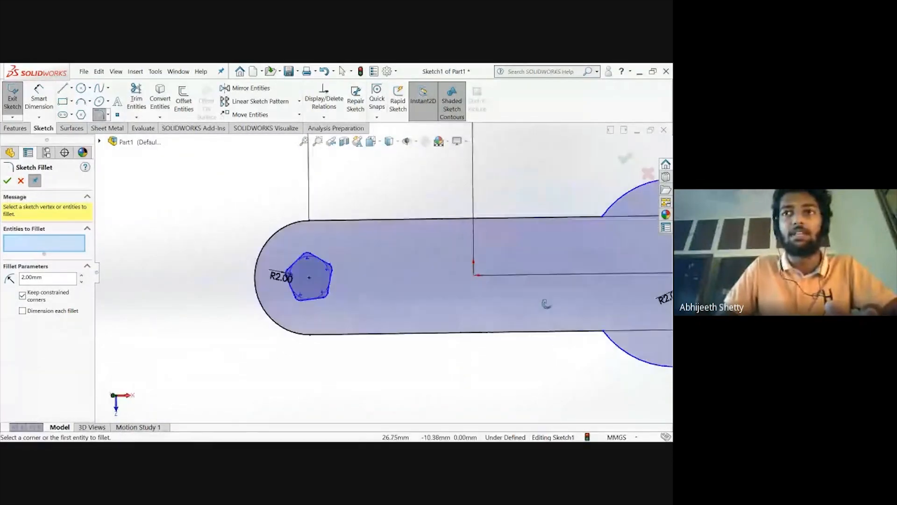
{"action": "scroll", "coordinate": [545, 303], "scroll_direction": "down", "scroll_amount": 1}
{"action": "scroll", "coordinate": [561, 308], "scroll_direction": "up", "scroll_amount": 1}
{"action": "key", "text": "ctrl+5"}
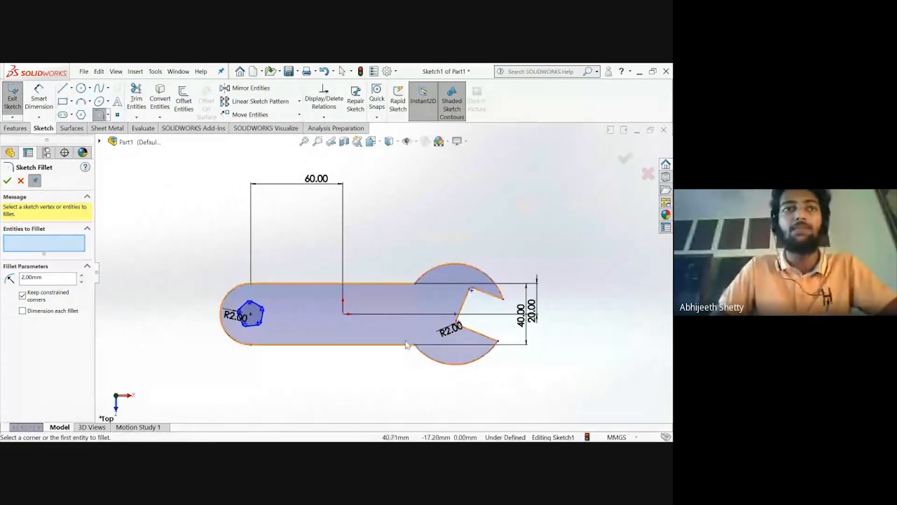
{"action": "left_click", "coordinate": [414, 283]}
{"action": "left_click", "coordinate": [415, 344]}
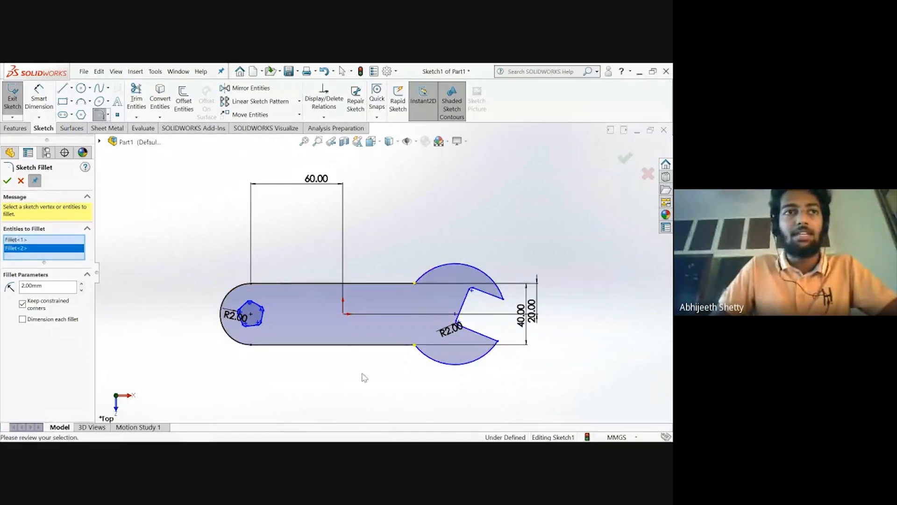
{"action": "double_click", "coordinate": [46, 287]}
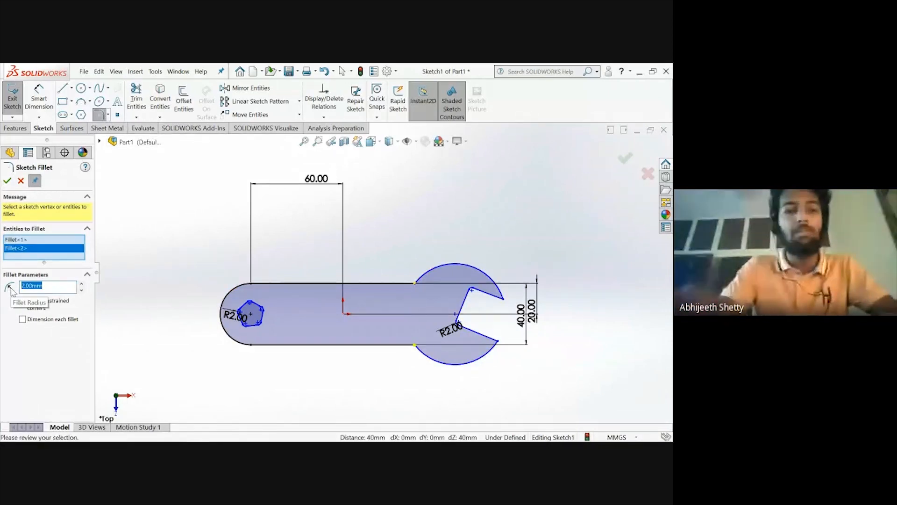
{"action": "type", "text": "25"}
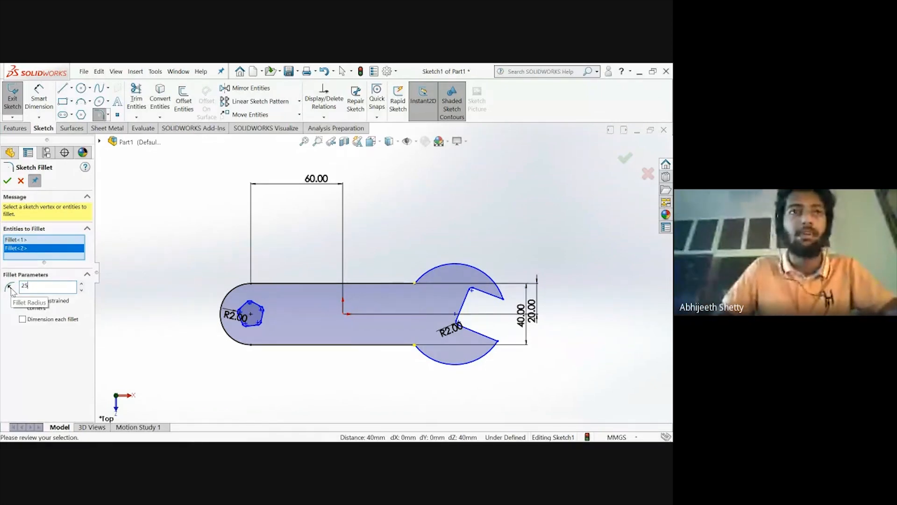
{"action": "key", "text": "Return"}
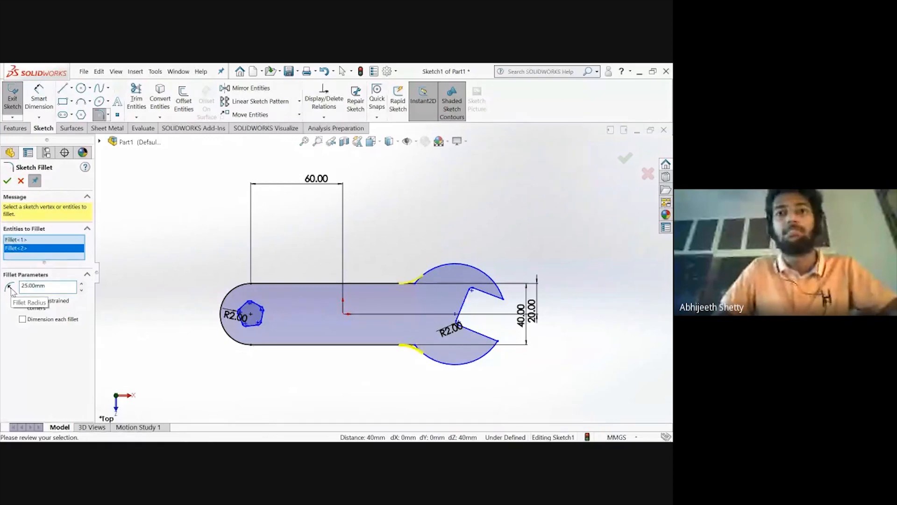
{"action": "left_click", "coordinate": [7, 180]}
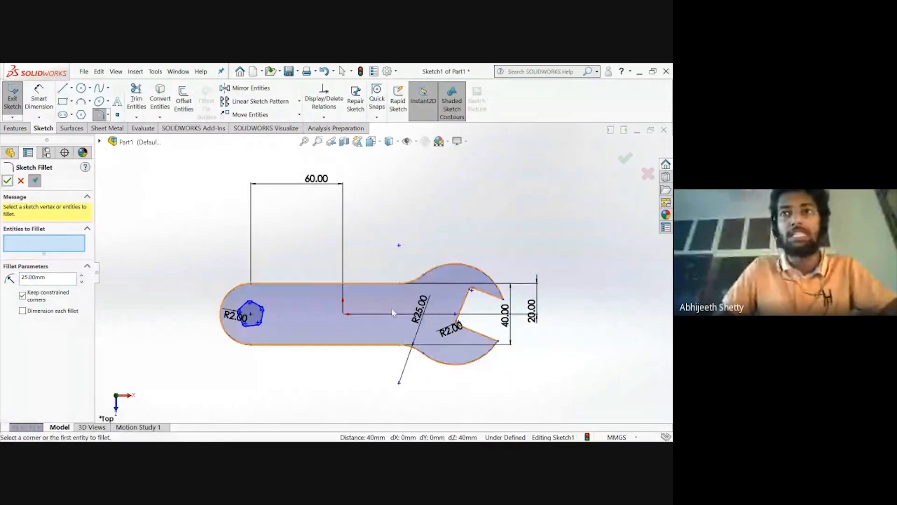
{"action": "left_click", "coordinate": [625, 159]}
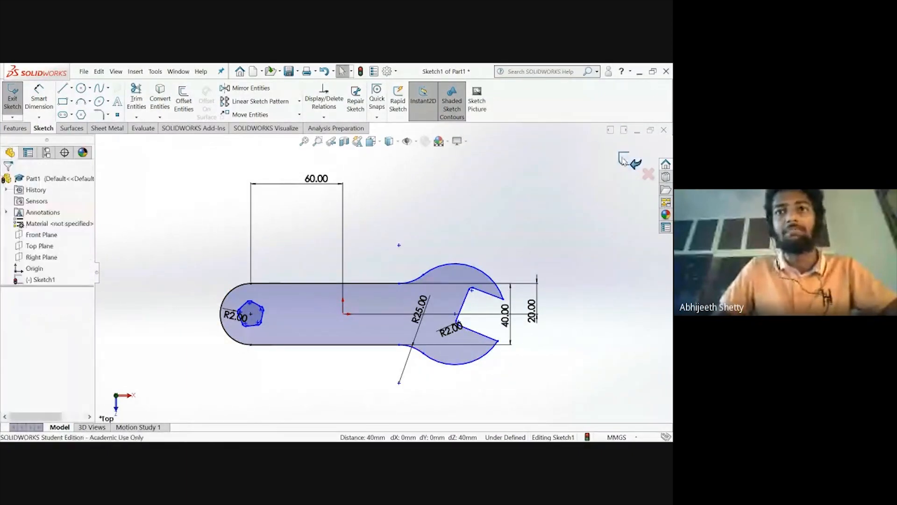
Exit the wrench profile sketch and extrude it as a Blind boss 7 mm deep from the sketch plane
{"action": "left_click", "coordinate": [626, 157]}
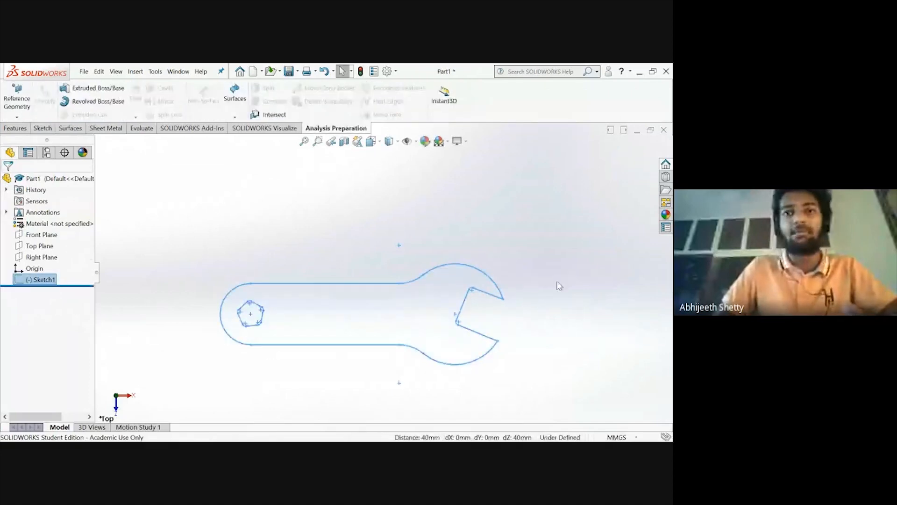
{"action": "mouse_move", "coordinate": [510, 390]}
{"action": "middle_mouse_down"}
{"action": "mouse_move", "coordinate": [512, 330]}
{"action": "mouse_move", "coordinate": [497, 235]}
{"action": "mouse_move", "coordinate": [511, 362]}
{"action": "mouse_move", "coordinate": [500, 252]}
{"action": "mouse_move", "coordinate": [511, 341]}
{"action": "mouse_move", "coordinate": [481, 226]}
{"action": "mouse_move", "coordinate": [462, 217]}
{"action": "mouse_move", "coordinate": [501, 350]}
{"action": "mouse_move", "coordinate": [465, 270]}
{"action": "mouse_move", "coordinate": [428, 234]}
{"action": "mouse_move", "coordinate": [481, 334]}
{"action": "mouse_move", "coordinate": [483, 394]}
{"action": "middle_mouse_up"}
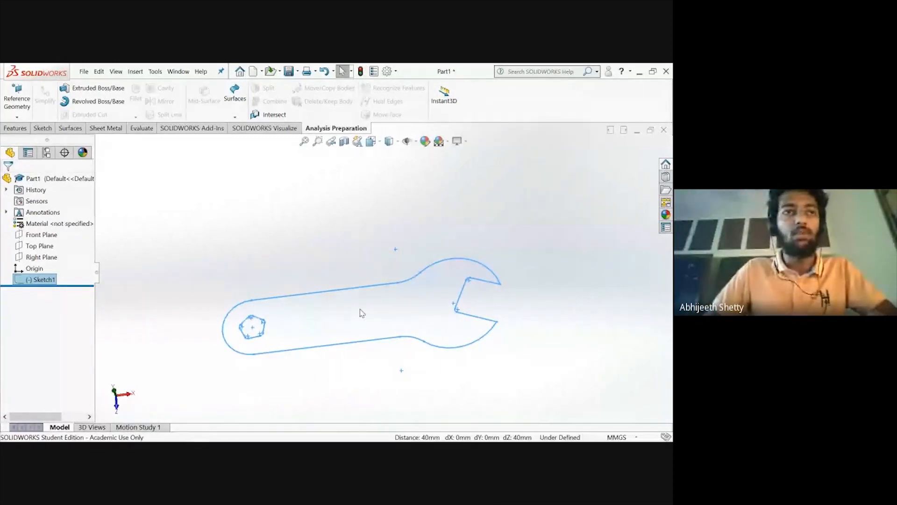
{"action": "left_click", "coordinate": [42, 280]}
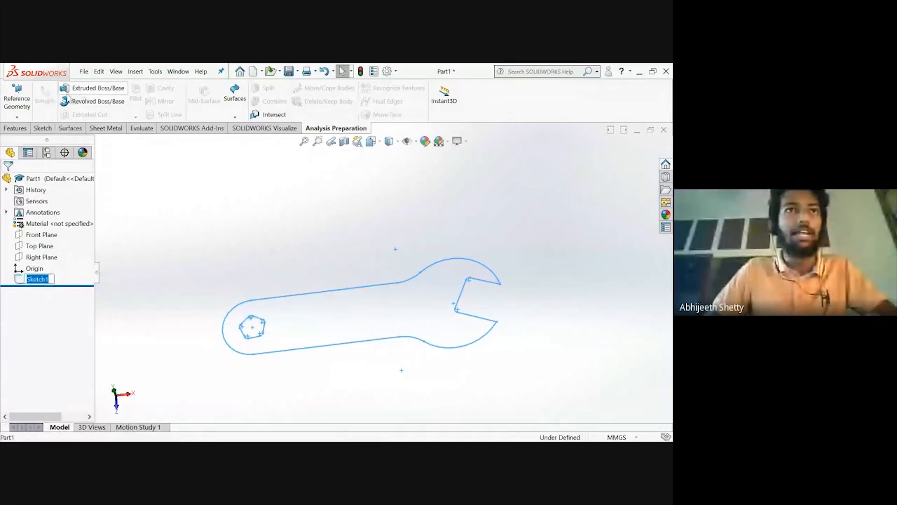
{"action": "left_click", "coordinate": [15, 128]}
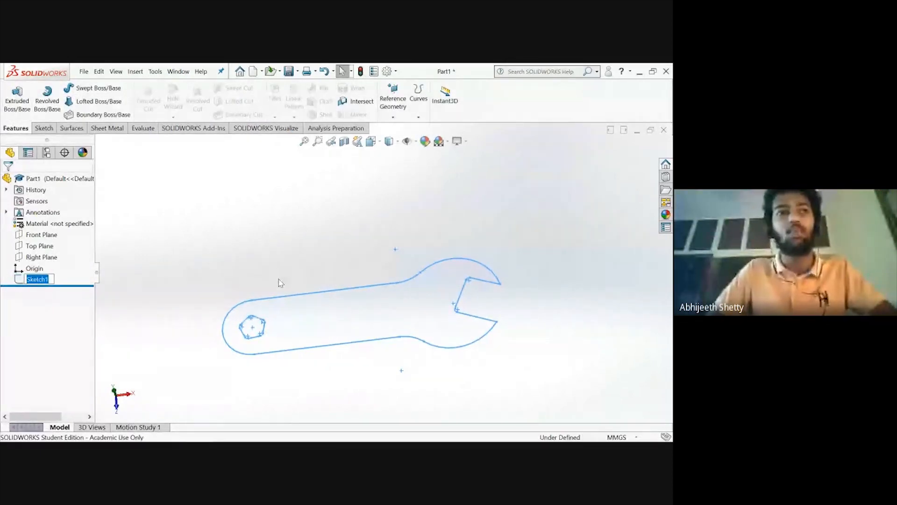
{"action": "key", "text": "Return"}
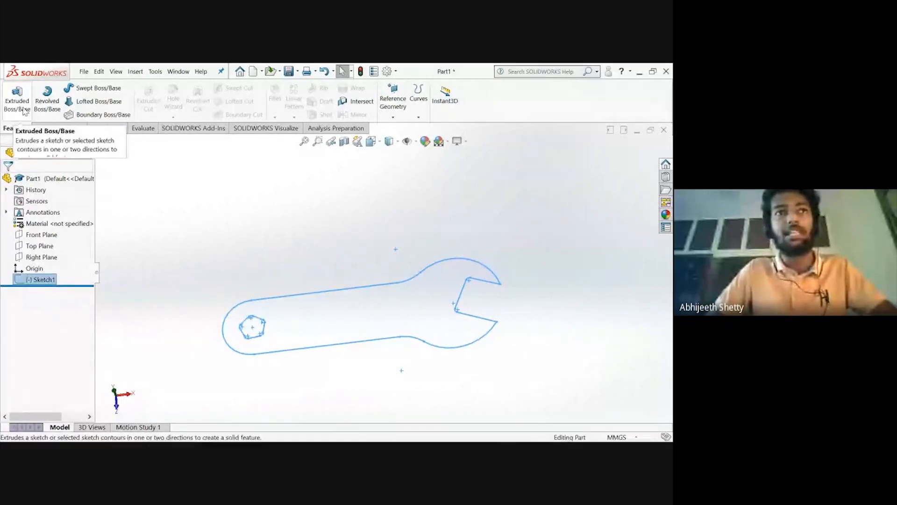
{"action": "left_click", "coordinate": [24, 110]}
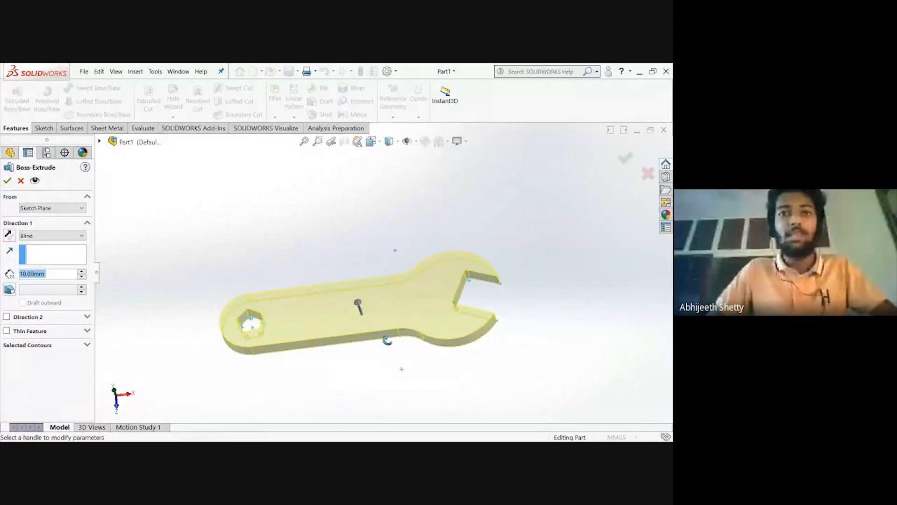
{"action": "middle_click_drag", "start_coordinate": [387, 340], "coordinate": [398, 301]}
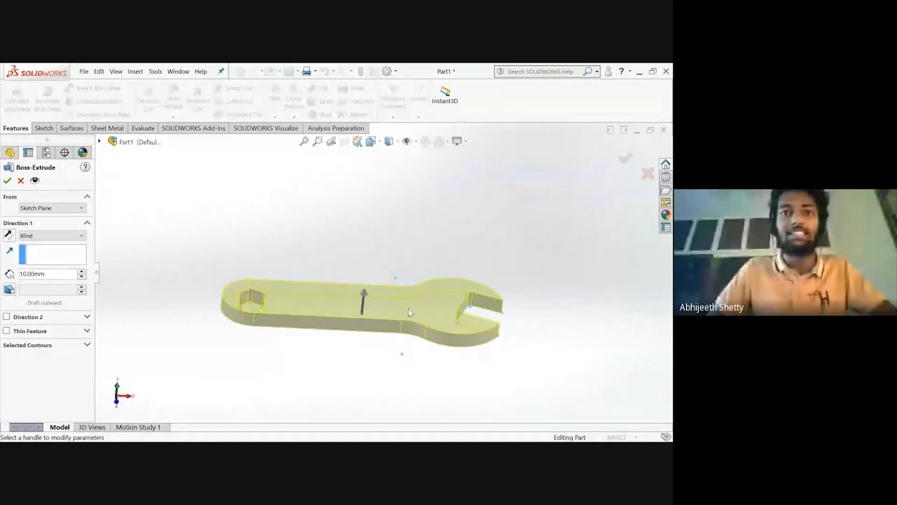
{"action": "middle_click_drag", "start_coordinate": [427, 265], "coordinate": [431, 308]}
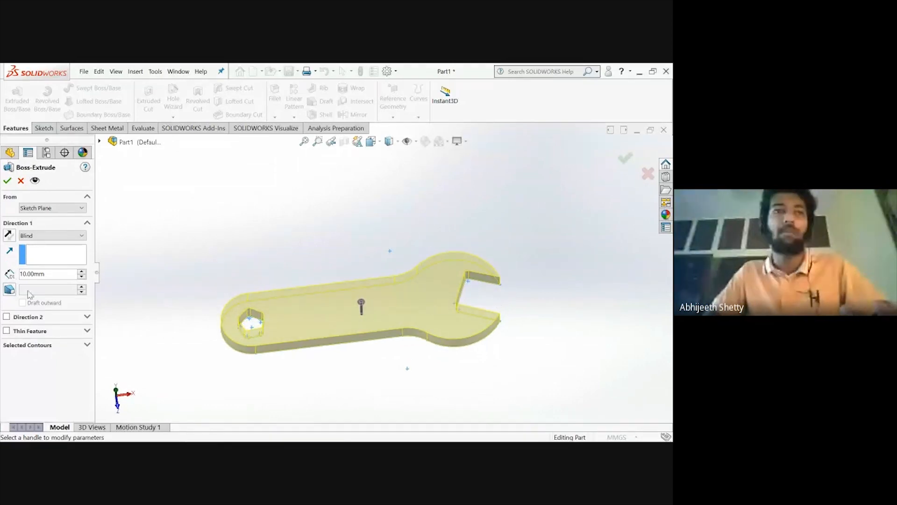
{"action": "middle_click_drag", "start_coordinate": [342, 361], "coordinate": [334, 322]}
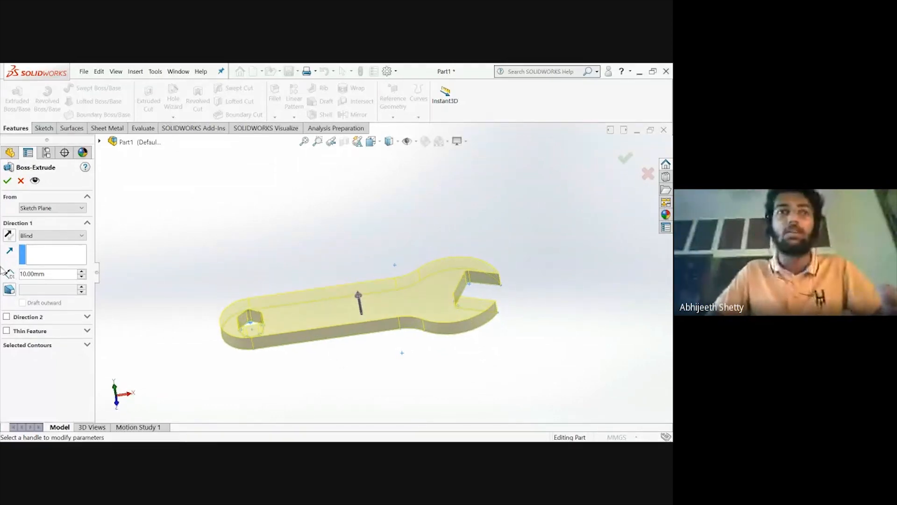
{"action": "double_click", "coordinate": [49, 275]}
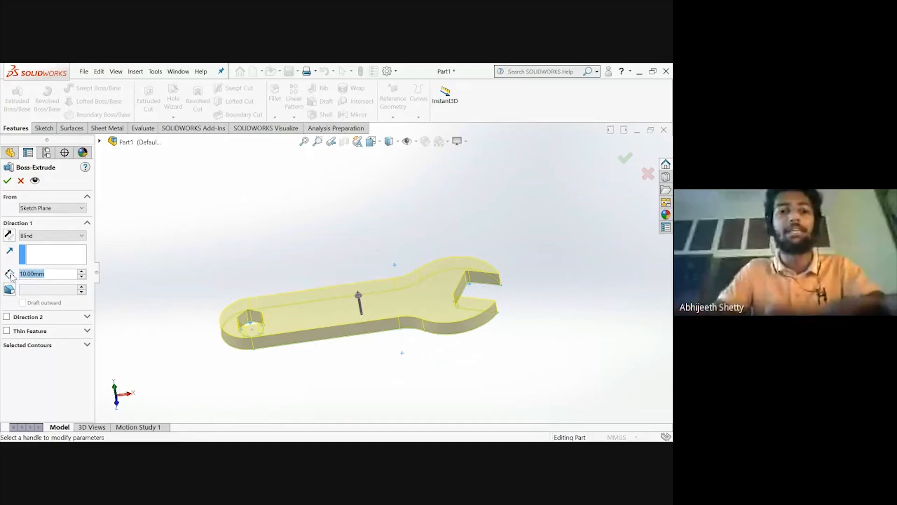
{"action": "type", "text": "7"}
{"action": "key", "text": "Return"}
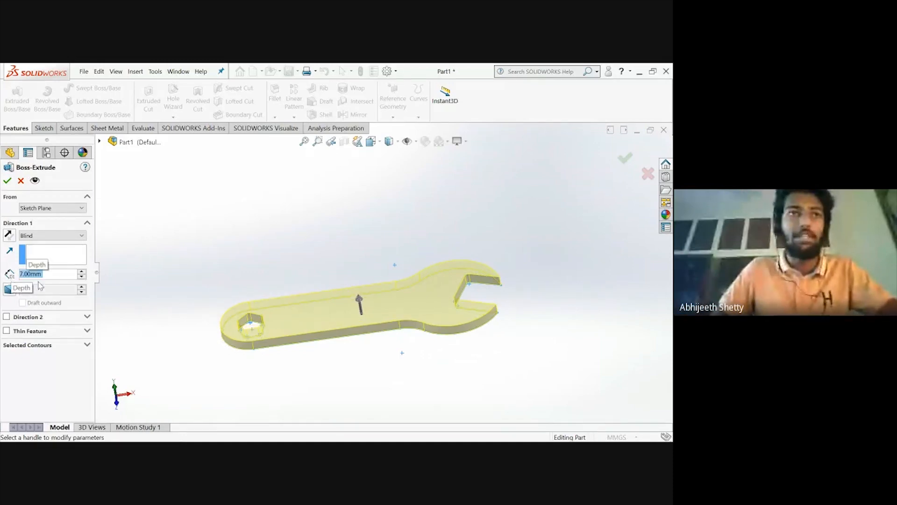
{"action": "left_click", "coordinate": [8, 181]}
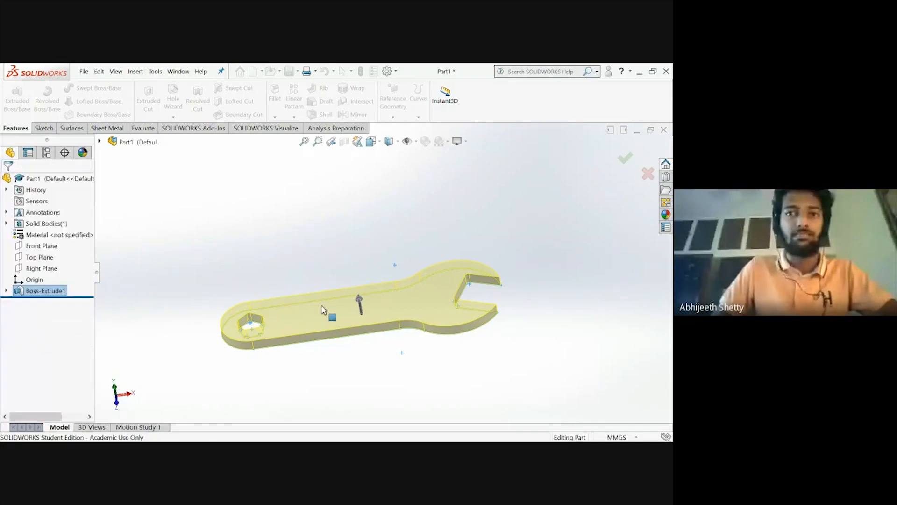
Fillet the upper and lower outer perimeter edges of the wrench body with a 2 mm radius, using tangent propagation
{"action": "middle_click_drag", "start_coordinate": [455, 322], "coordinate": [359, 364]}
{"action": "scroll", "coordinate": [350, 322], "scroll_direction": "down", "scroll_amount": 8}
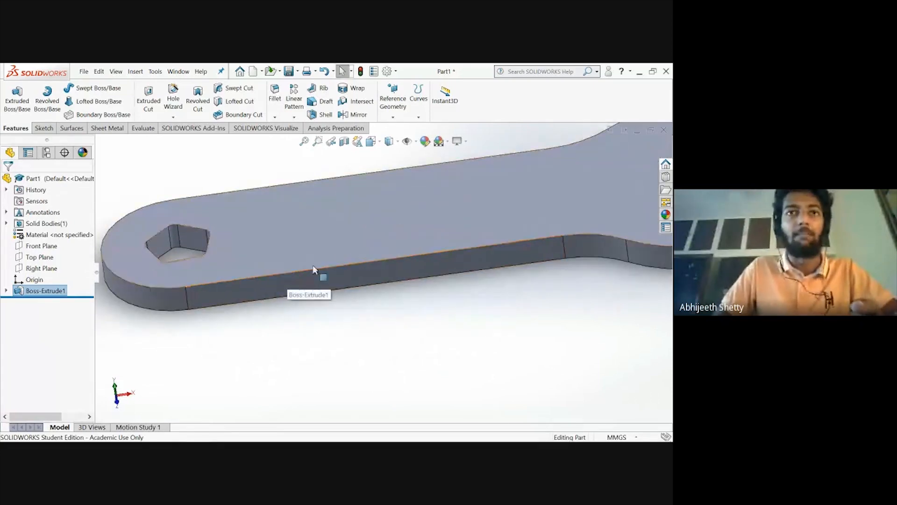
{"action": "scroll", "coordinate": [404, 271], "scroll_direction": "up", "scroll_amount": 6}
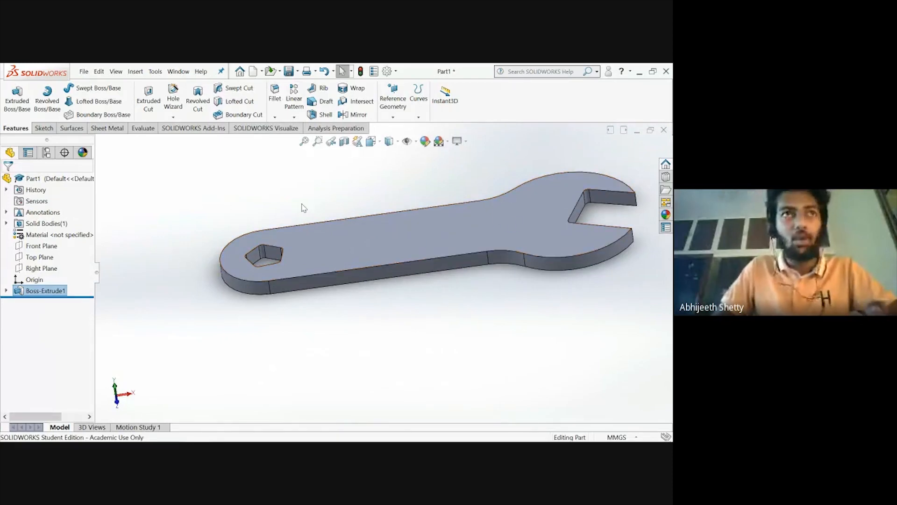
{"action": "left_click", "coordinate": [279, 105]}
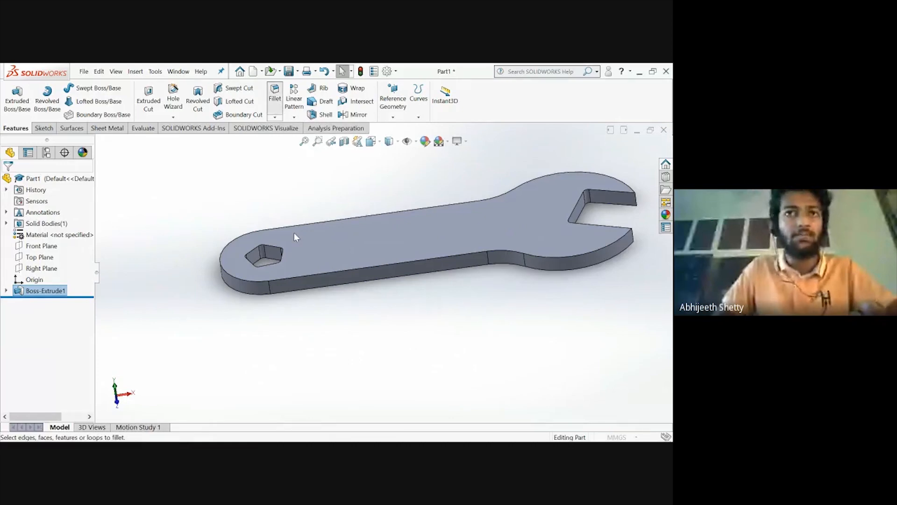
{"action": "left_click", "coordinate": [314, 277]}
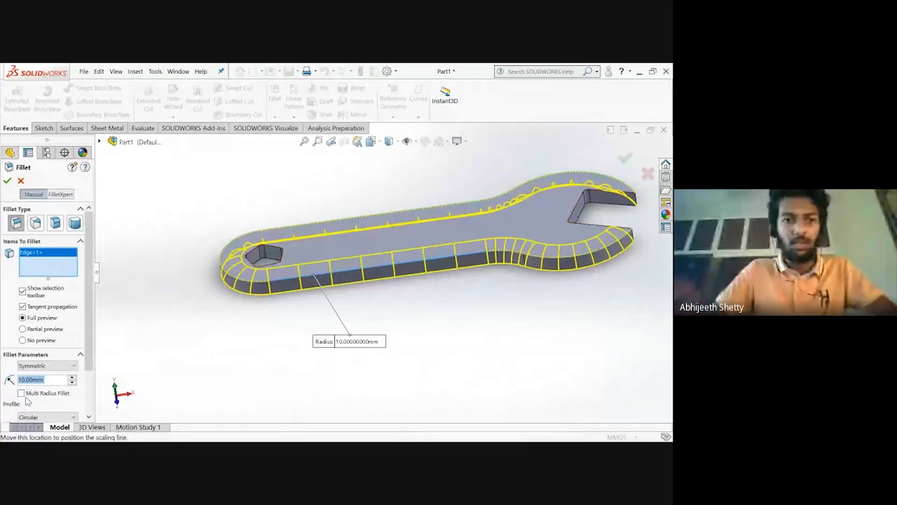
{"action": "type", "text": "1"}
{"action": "key", "text": "BackSpace"}
{"action": "type", "text": "2"}
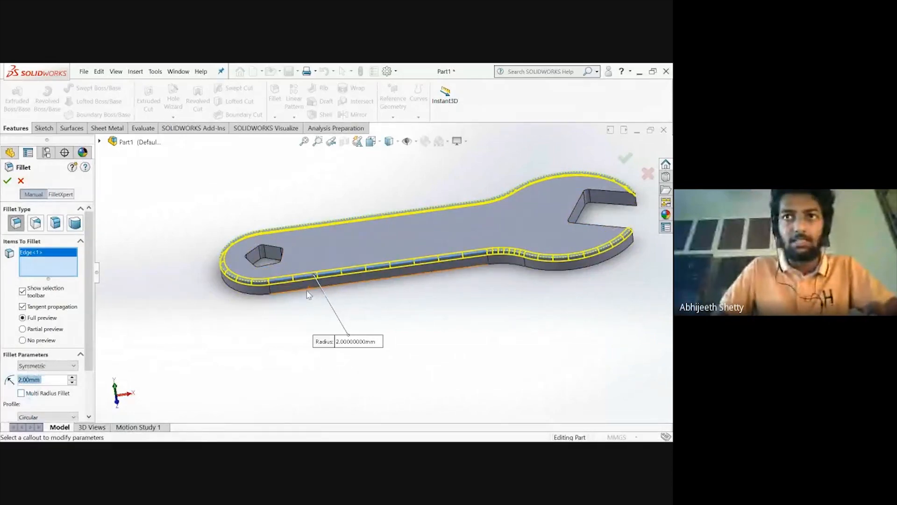
{"action": "left_click", "coordinate": [478, 270]}
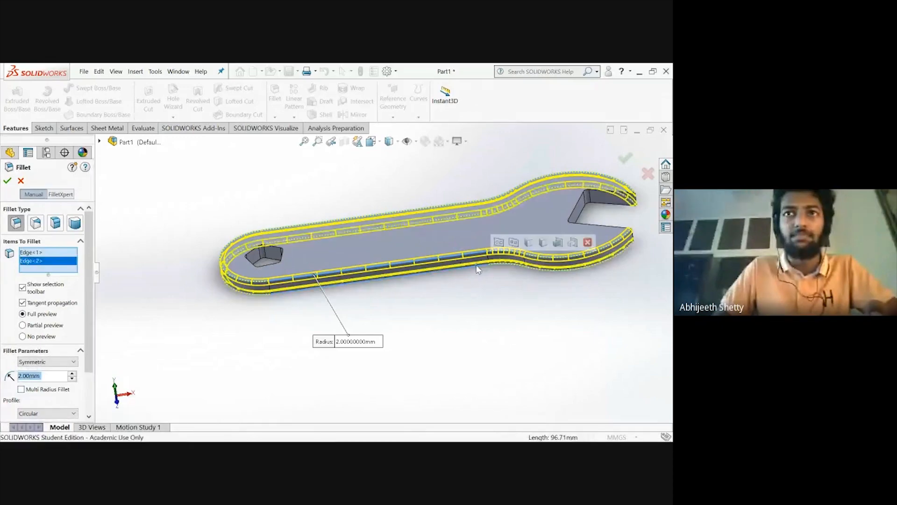
{"action": "left_click", "coordinate": [8, 181]}
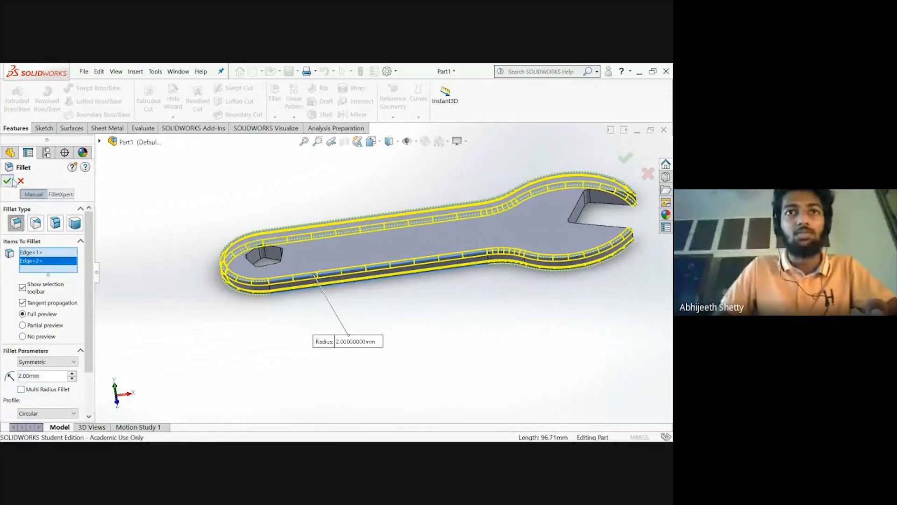
Start a sketch on the wrench's top face and draw a horizontal corner rectangle about 14 mm high along the middle of the handle
{"action": "scroll", "coordinate": [365, 281], "scroll_direction": "down", "scroll_amount": 5}
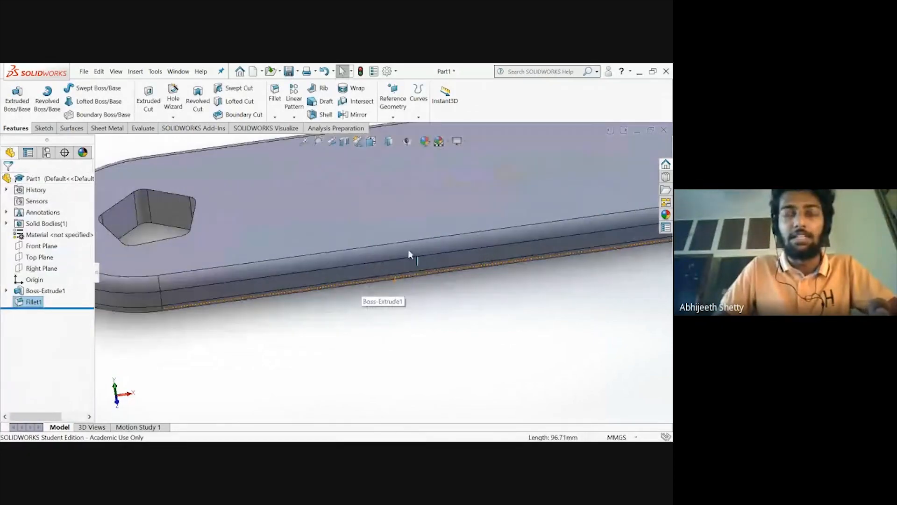
{"action": "scroll", "coordinate": [414, 253], "scroll_direction": "up", "scroll_amount": 5}
{"action": "middle_click_drag", "start_coordinate": [453, 293], "coordinate": [457, 344]}
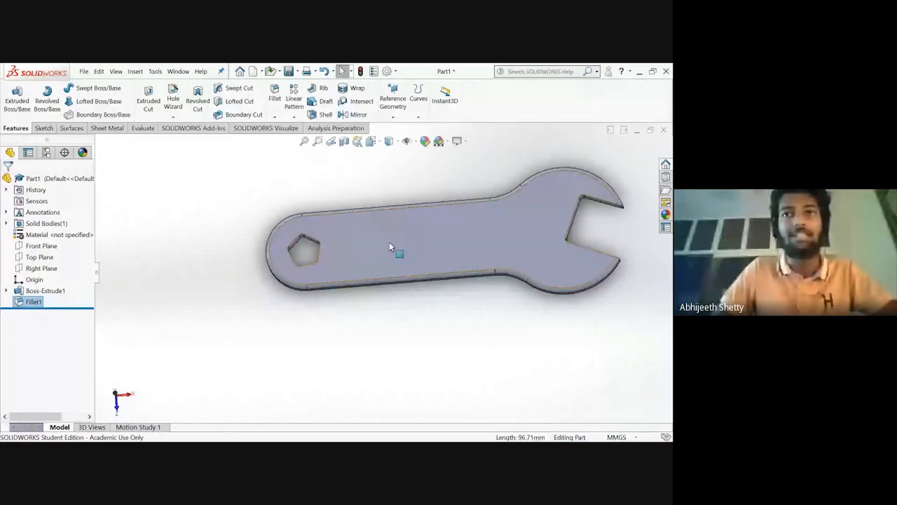
{"action": "left_click", "coordinate": [431, 235]}
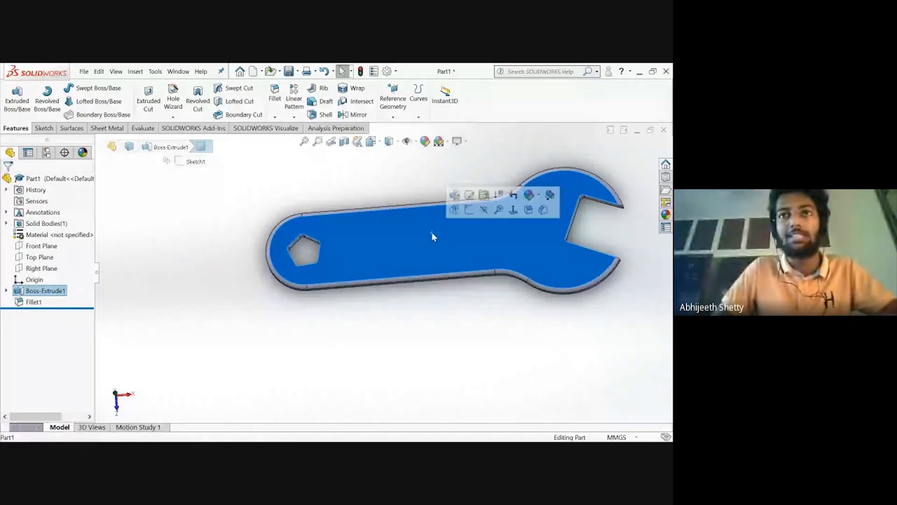
{"action": "left_click", "coordinate": [469, 211]}
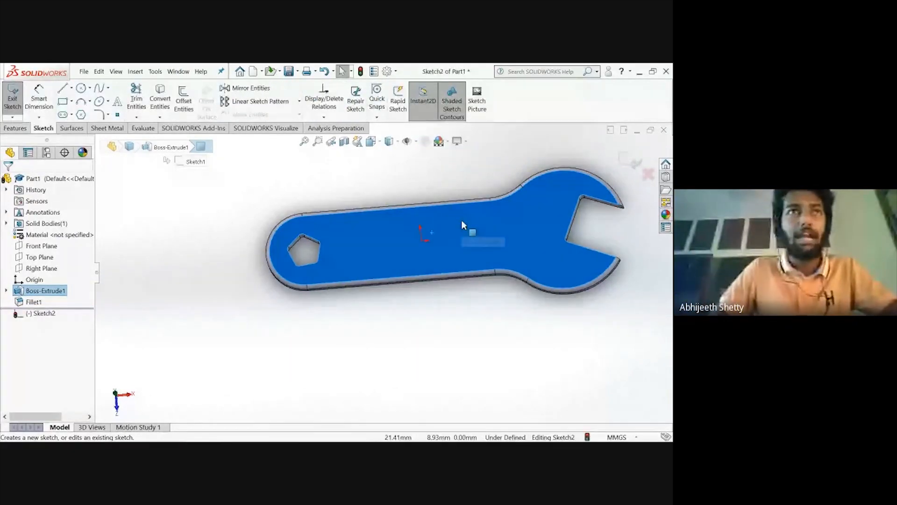
{"action": "left_click", "coordinate": [63, 102]}
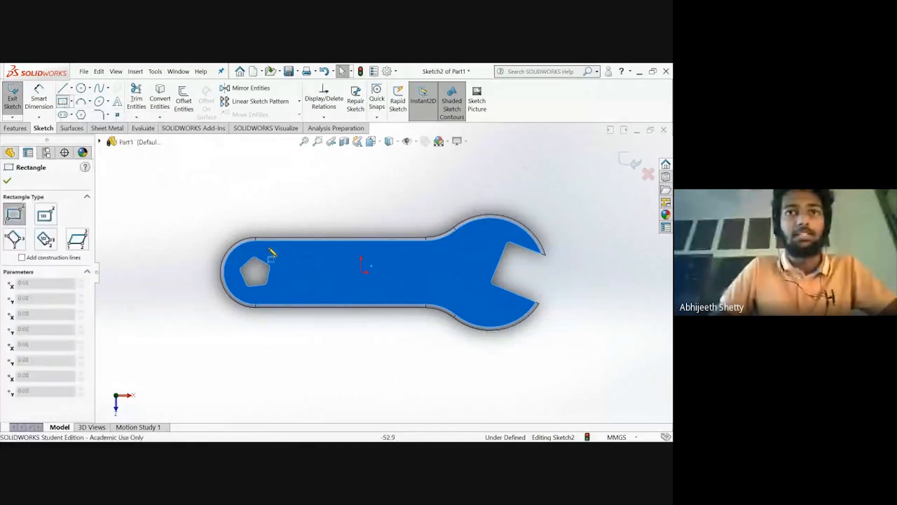
{"action": "left_click", "coordinate": [300, 260]}
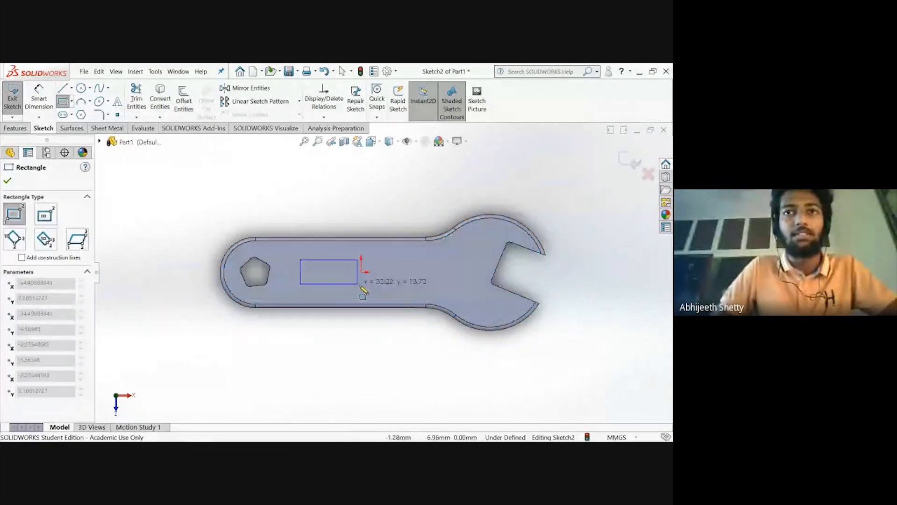
{"action": "left_click", "coordinate": [439, 284]}
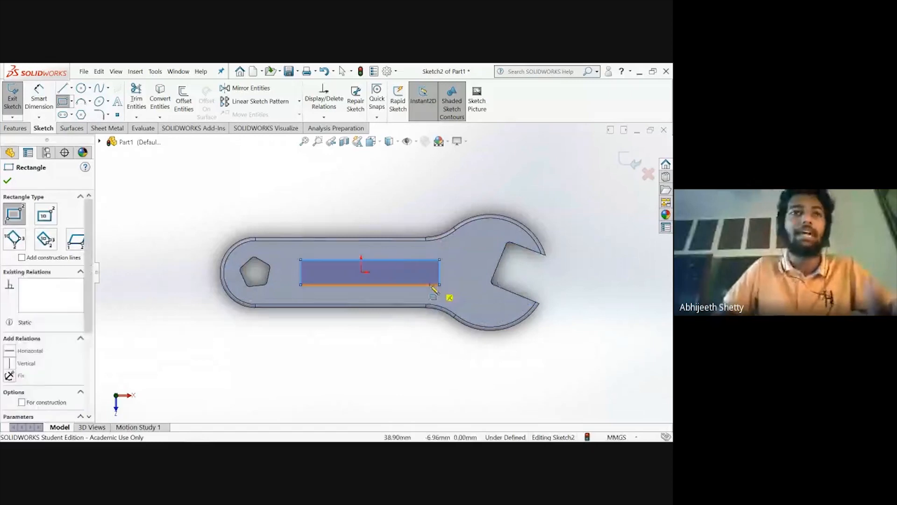
{"action": "left_click", "coordinate": [7, 181]}
Cut the handle rectangle into the wrench as a Blind Extruded Cut 2 mm deep
{"action": "left_click", "coordinate": [16, 128]}
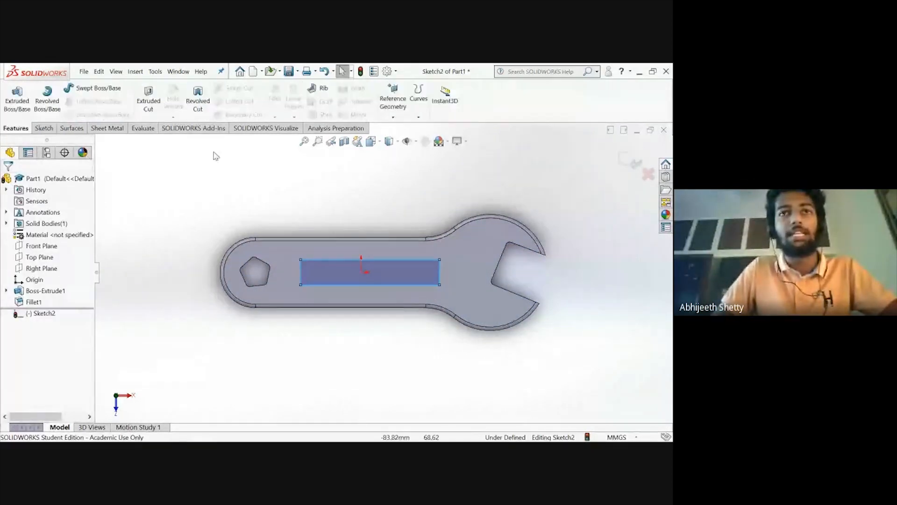
{"action": "left_click", "coordinate": [148, 101]}
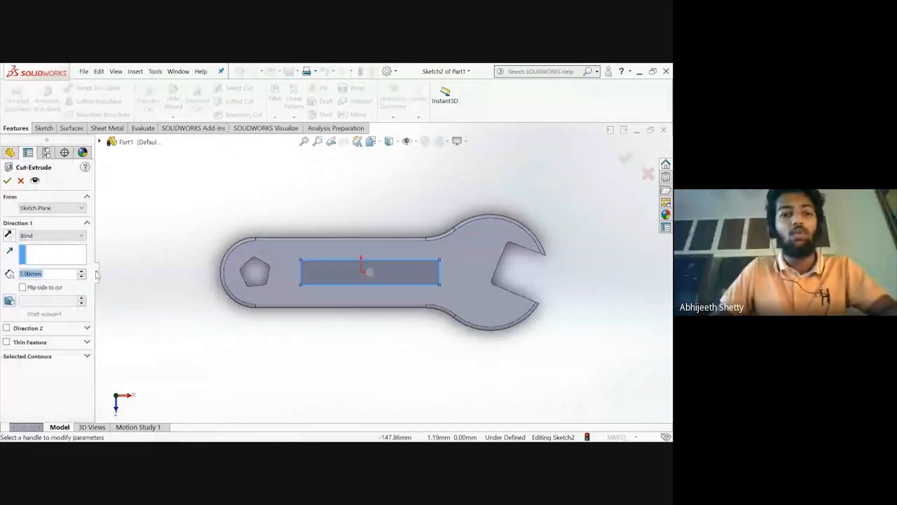
{"action": "type", "text": "2"}
{"action": "key", "text": "Return"}
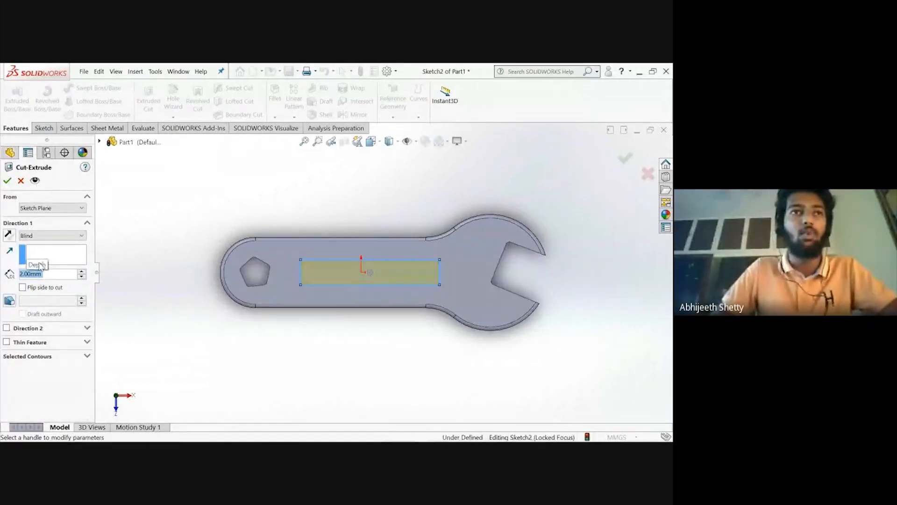
{"action": "middle_click_drag", "start_coordinate": [352, 312], "coordinate": [457, 204]}
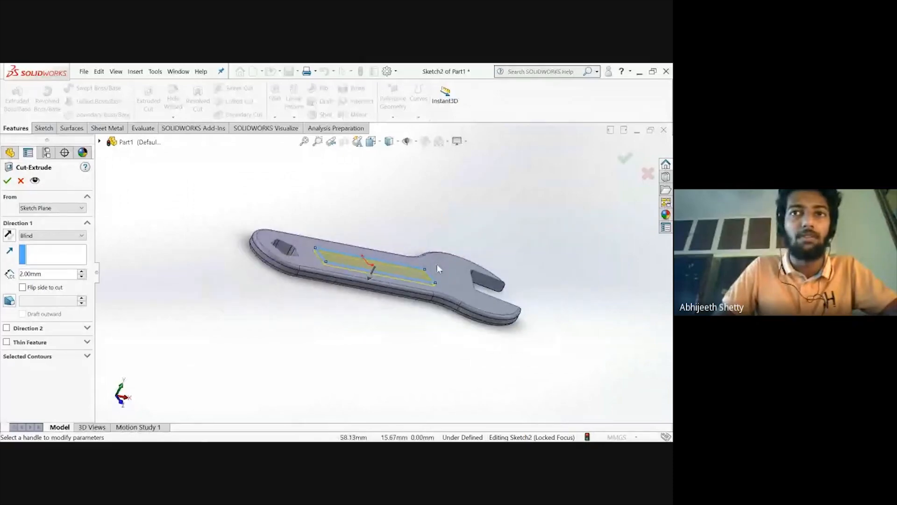
{"action": "scroll", "coordinate": [437, 264], "scroll_direction": "down", "scroll_amount": 5}
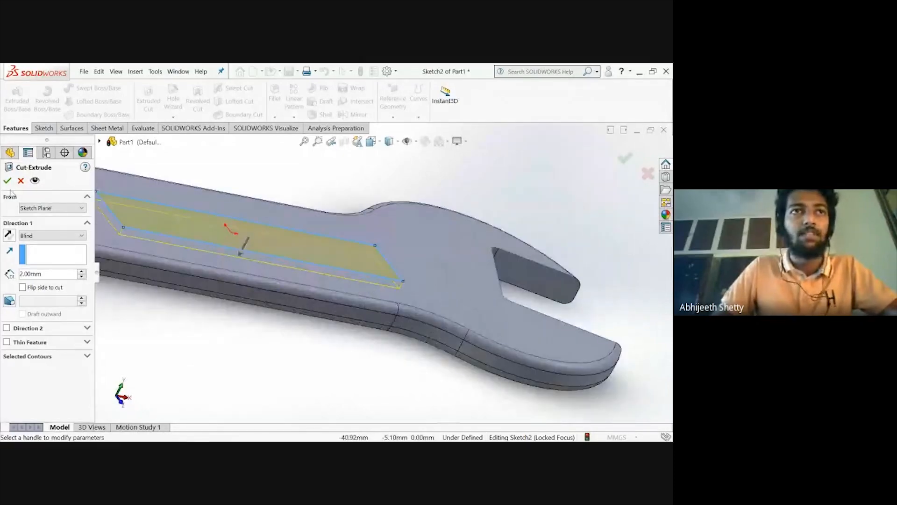
{"action": "left_click", "coordinate": [7, 182]}
{"action": "middle_click_drag", "start_coordinate": [346, 327], "coordinate": [329, 259]}
{"action": "scroll", "coordinate": [333, 264], "scroll_direction": "up", "scroll_amount": 5}
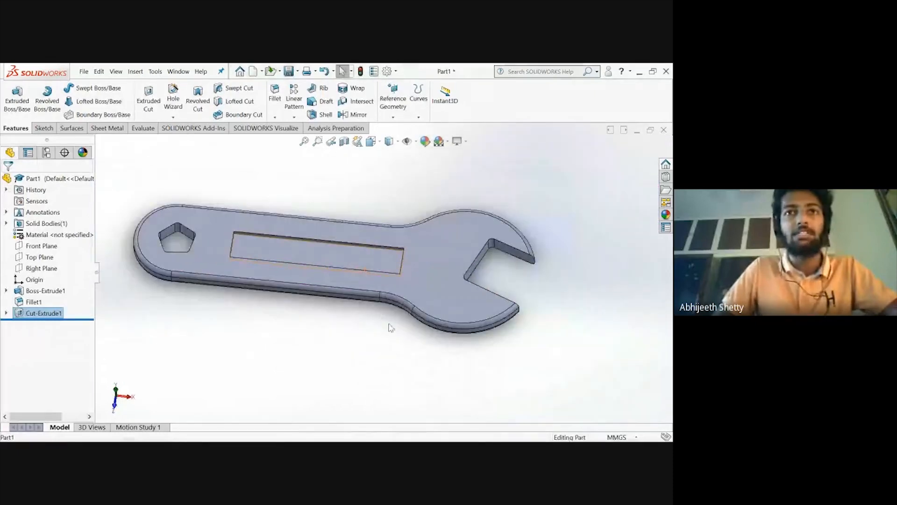
Assign the material Malleable Cast Iron to the wrench part and inspect its appearance on the model
{"action": "middle_click_drag", "start_coordinate": [337, 336], "coordinate": [334, 387]}
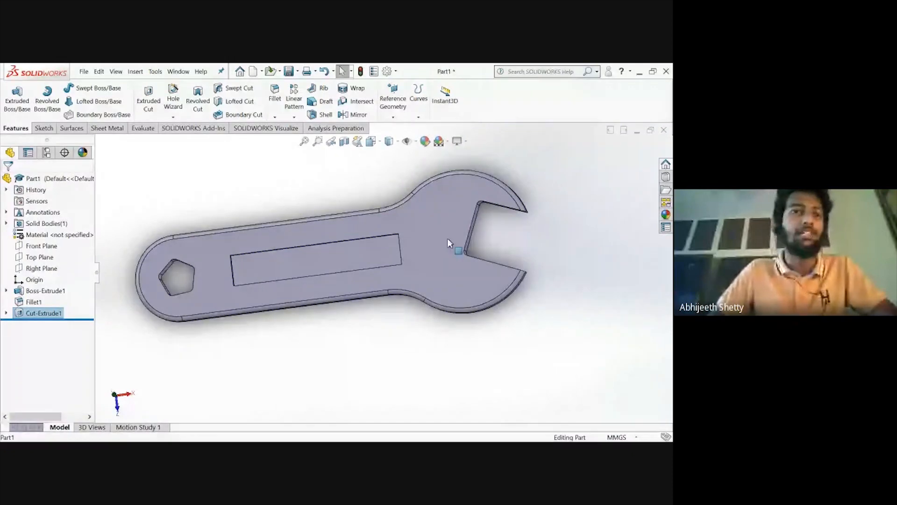
{"action": "left_click", "coordinate": [59, 238]}
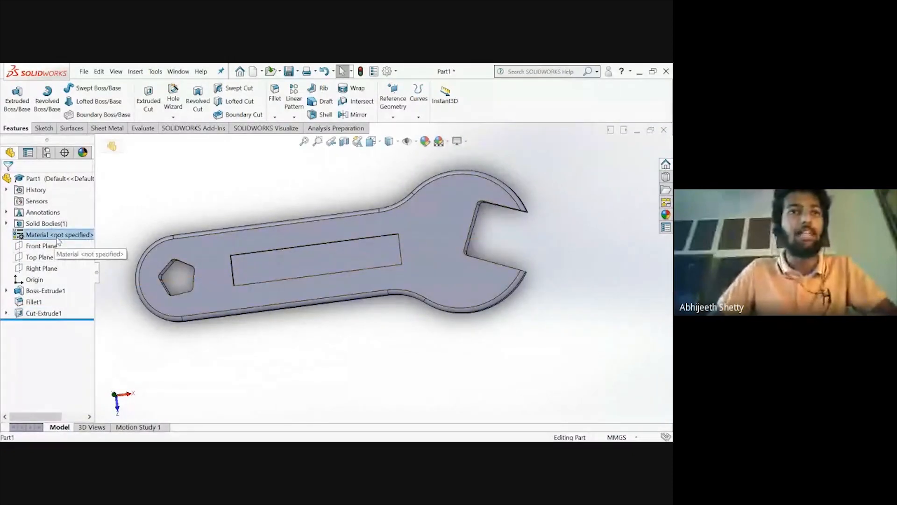
{"action": "right_click", "coordinate": [58, 237]}
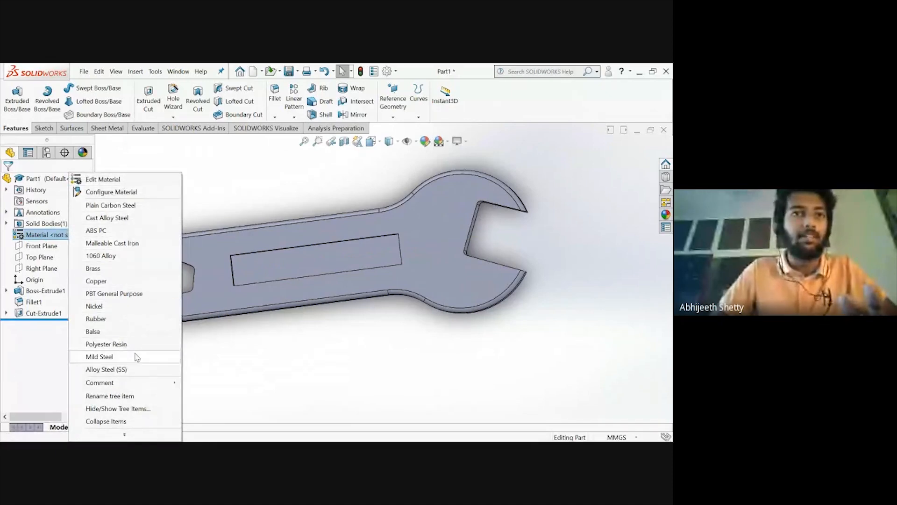
{"action": "left_click", "coordinate": [141, 243]}
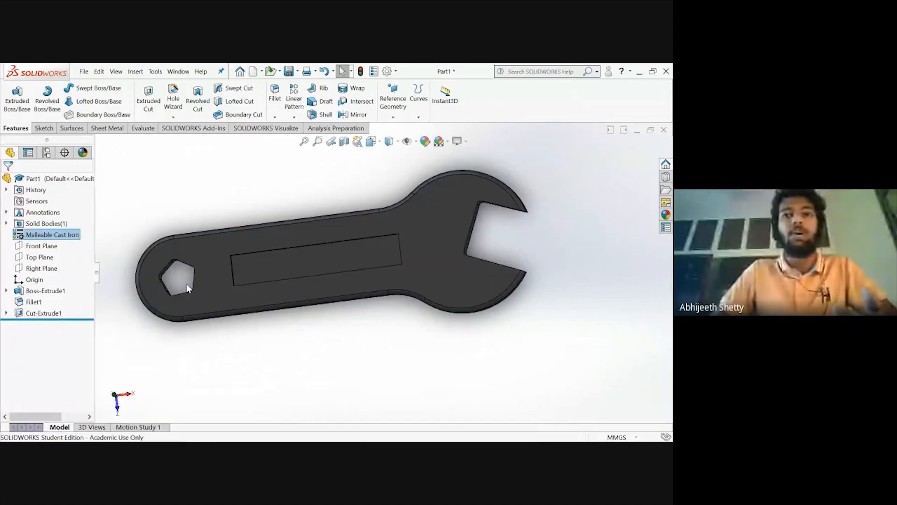
{"action": "mouse_move", "coordinate": [456, 315]}
{"action": "middle_mouse_down"}
{"action": "mouse_move", "coordinate": [394, 310]}
{"action": "mouse_move", "coordinate": [400, 299]}
{"action": "middle_mouse_up"}
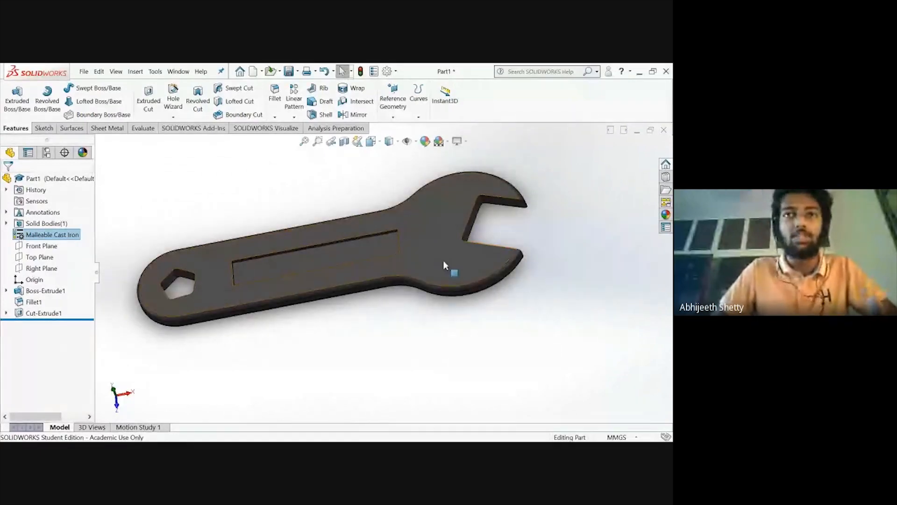
{"action": "scroll", "coordinate": [443, 264], "scroll_direction": "down", "scroll_amount": 3}
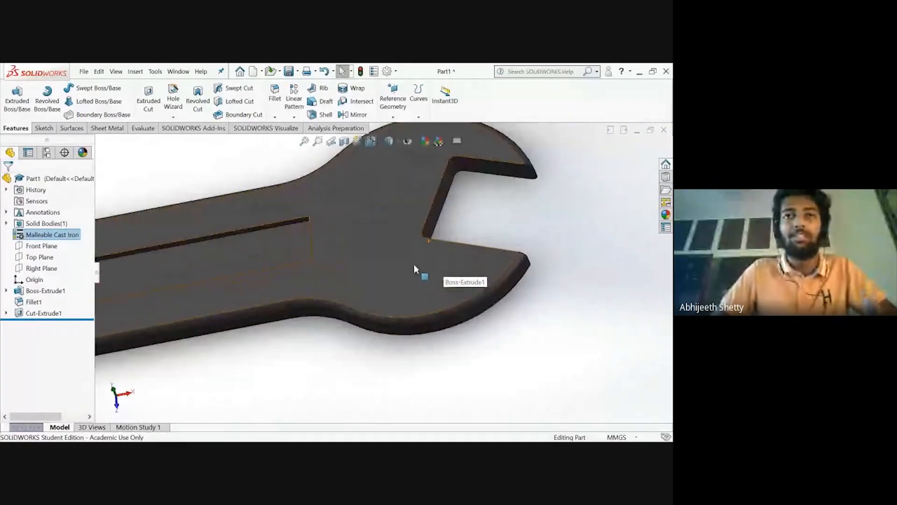
{"action": "scroll", "coordinate": [415, 269], "scroll_direction": "up", "scroll_amount": 3}
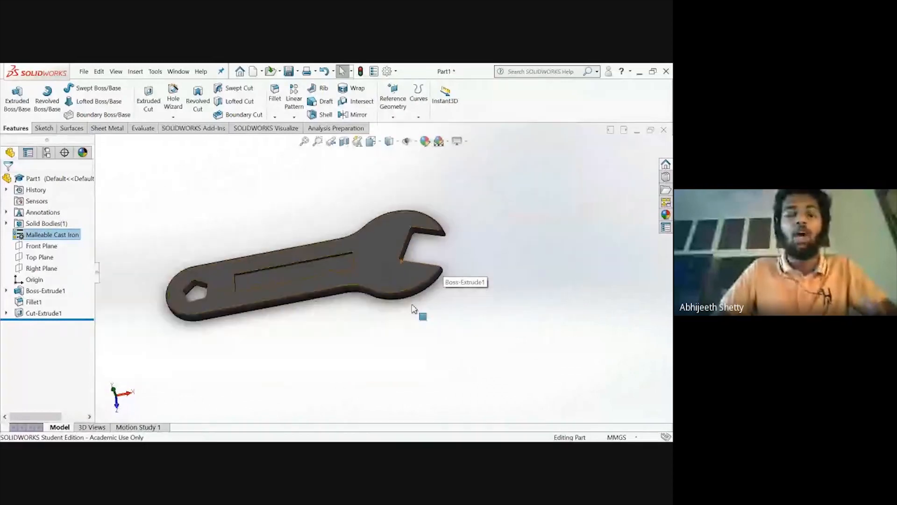
{"action": "mouse_move", "coordinate": [414, 309]}
{"action": "middle_mouse_down"}
{"action": "mouse_move", "coordinate": [403, 317]}
{"action": "mouse_move", "coordinate": [406, 326]}
{"action": "middle_mouse_up"}
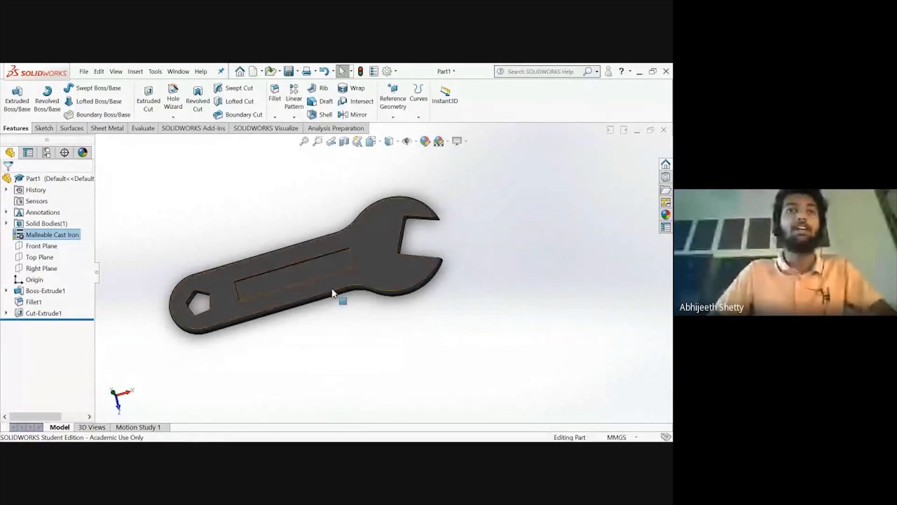
Save the part as Part13 in the Machine Design for All folder on the Desktop
{"action": "left_click", "coordinate": [83, 71]}
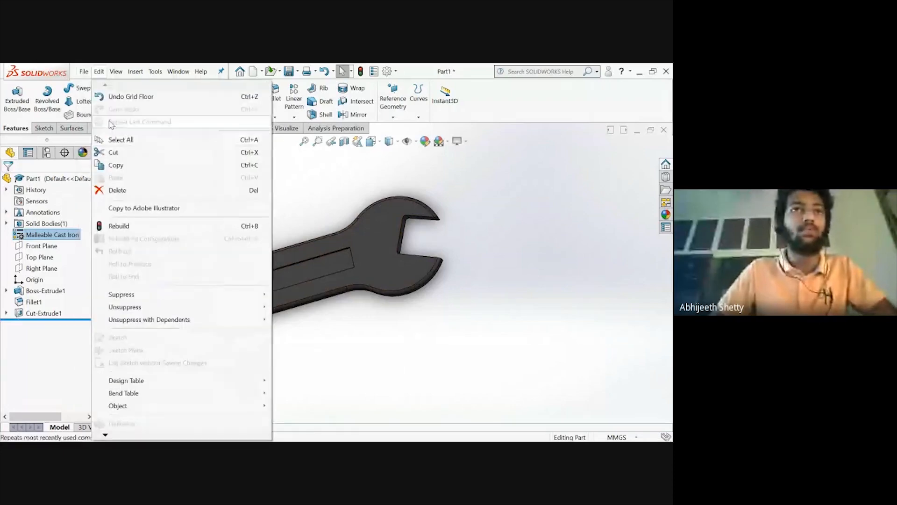
{"action": "left_click", "coordinate": [107, 199]}
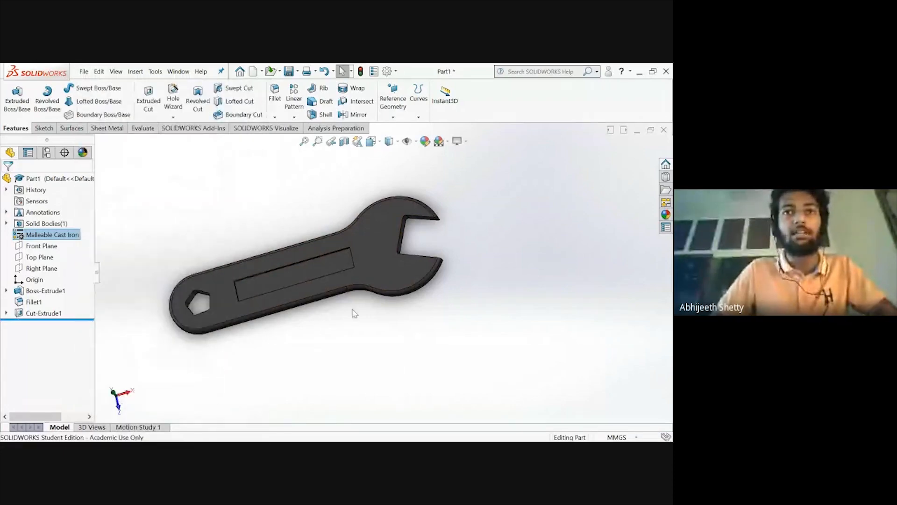
{"action": "left_click", "coordinate": [234, 197]}
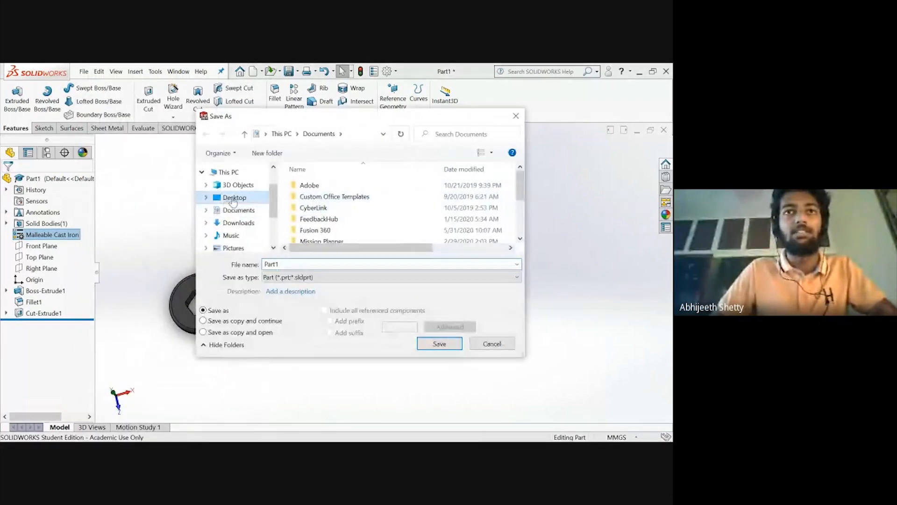
{"action": "left_click", "coordinate": [316, 194]}
{"action": "double_click", "coordinate": [316, 194]}
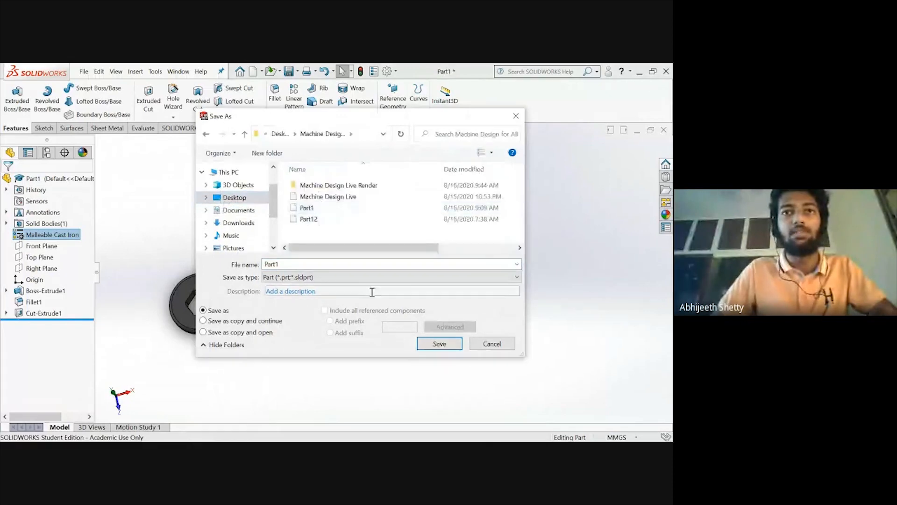
{"action": "left_click", "coordinate": [438, 344]}
{"action": "left_click", "coordinate": [400, 259]}
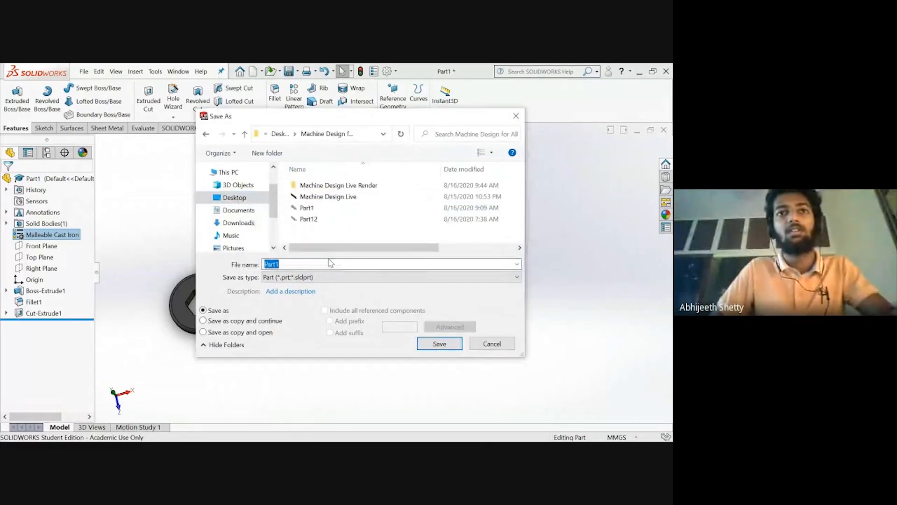
{"action": "left_click", "coordinate": [317, 262]}
{"action": "type", "text": "3"}
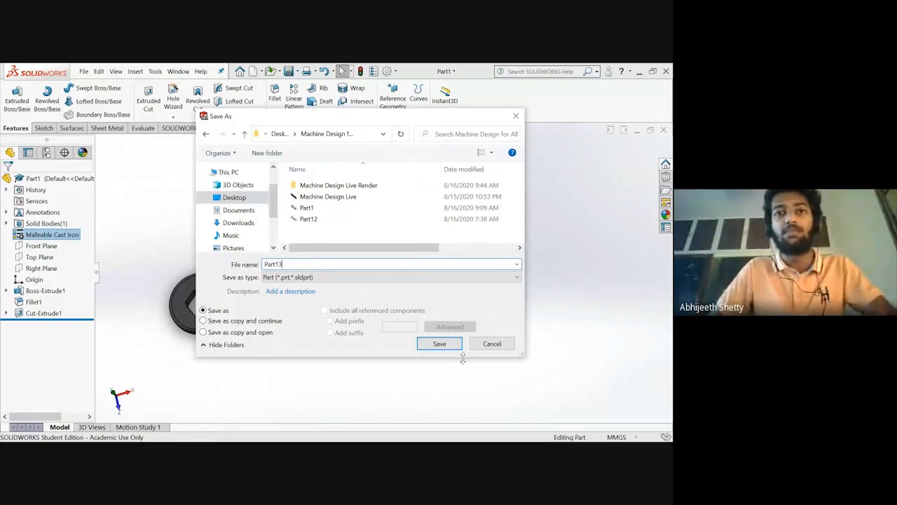
{"action": "left_click", "coordinate": [439, 343]}
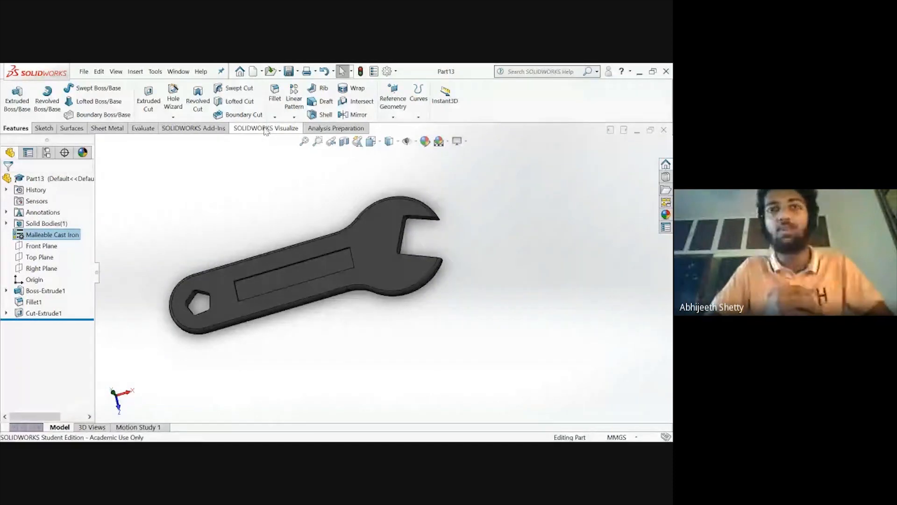
Send the wrench to SOLIDWORKS Visualize with Export Simple and inspect the surface texture around its jaw
{"action": "left_click", "coordinate": [265, 129]}
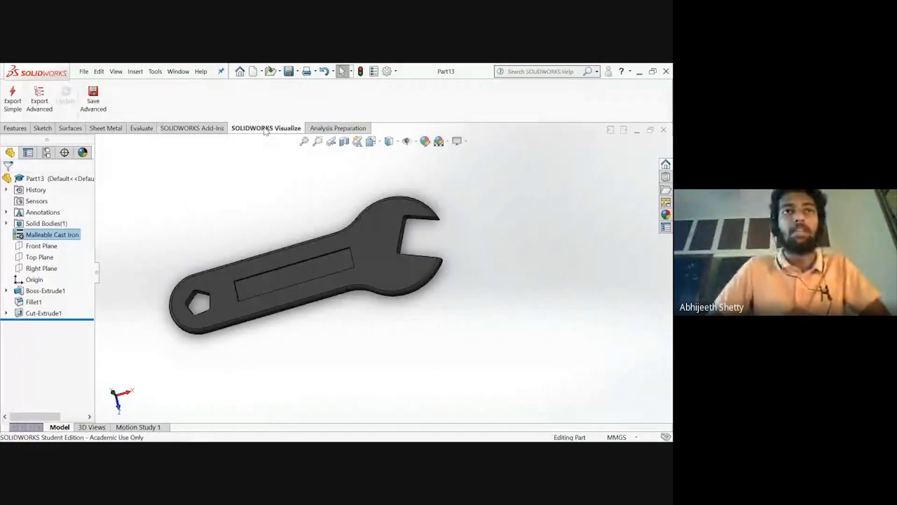
{"action": "left_click", "coordinate": [12, 96]}
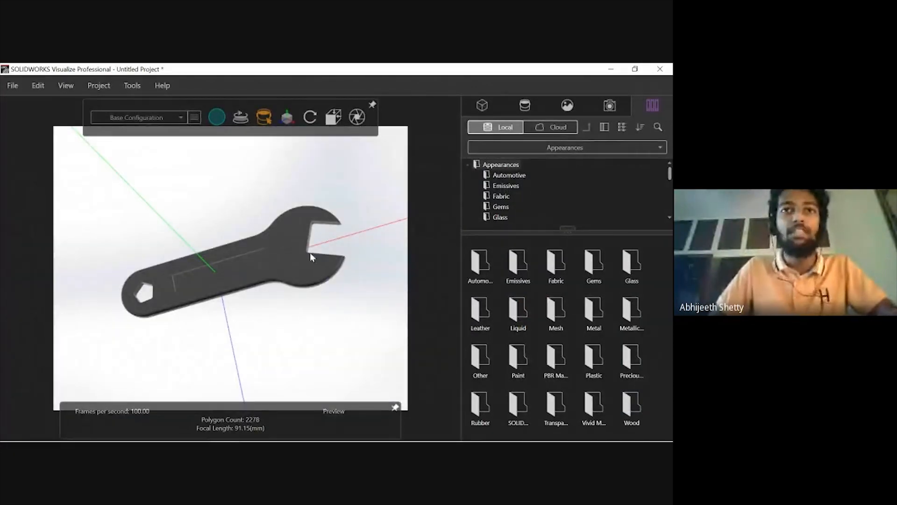
{"action": "scroll", "coordinate": [306, 280], "scroll_direction": "down", "scroll_amount": 2}
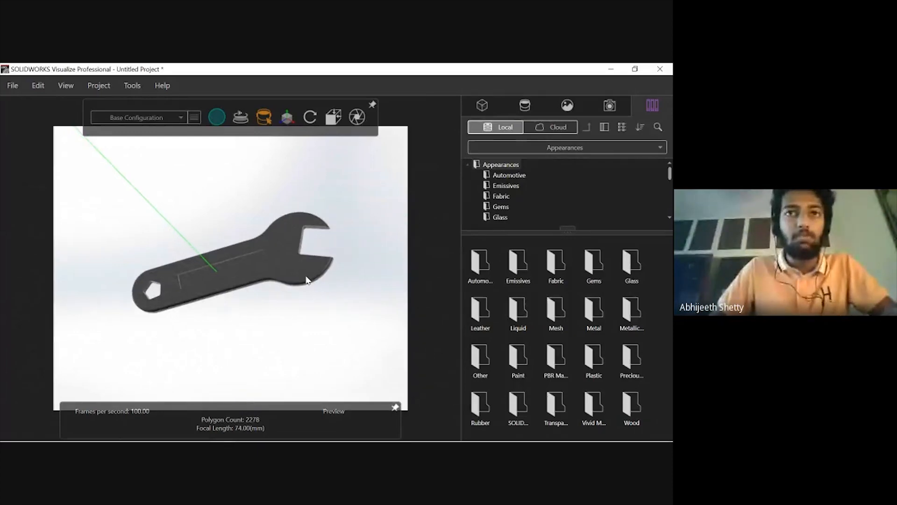
{"action": "scroll", "coordinate": [274, 265], "scroll_direction": "up", "scroll_amount": 5}
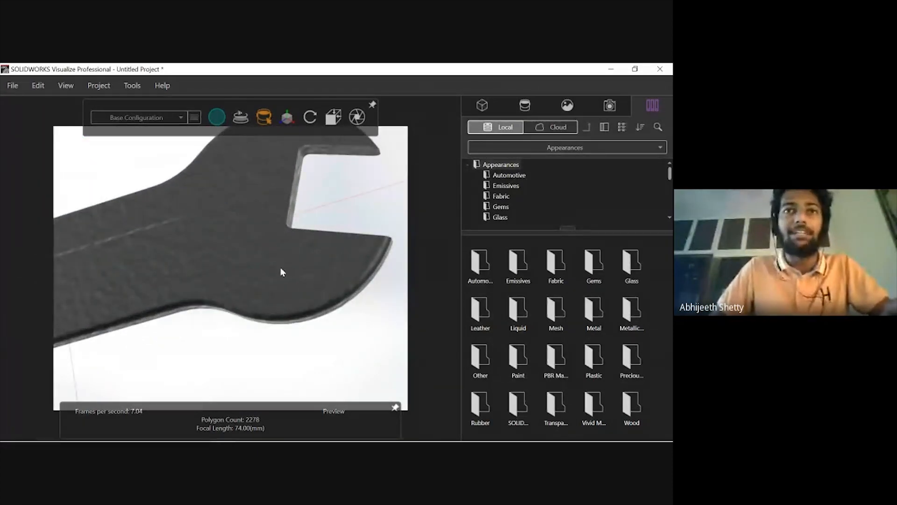
{"action": "scroll", "coordinate": [280, 268], "scroll_direction": "up", "scroll_amount": 1}
{"action": "scroll", "coordinate": [280, 272], "scroll_direction": "down", "scroll_amount": 5}
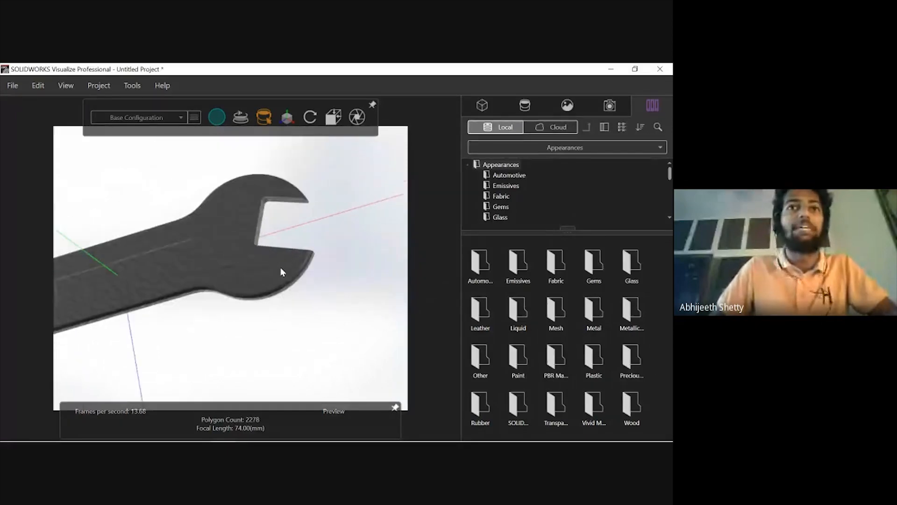
Switch to SOLIDWORKS and back to Visualize to compare how the wrench's cast iron surface looks in each
{"action": "left_click", "coordinate": [194, 433]}
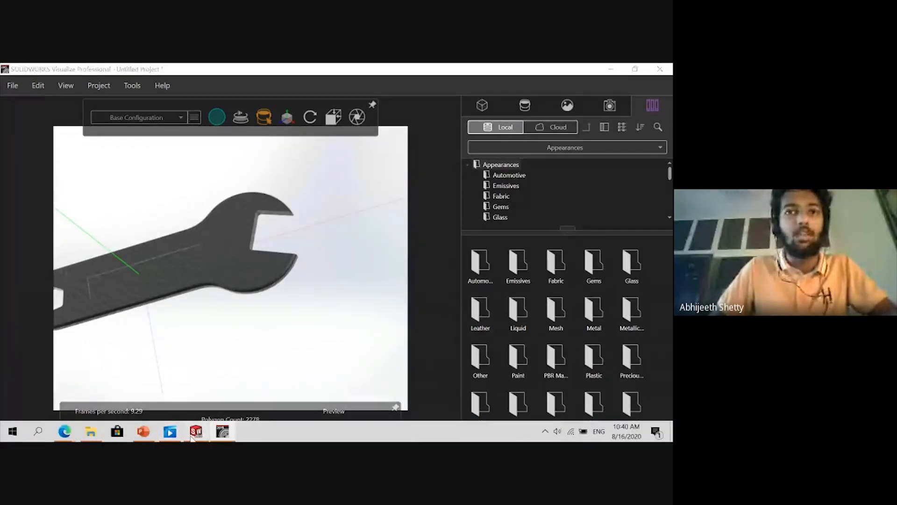
{"action": "scroll", "coordinate": [417, 258], "scroll_direction": "up", "scroll_amount": 3}
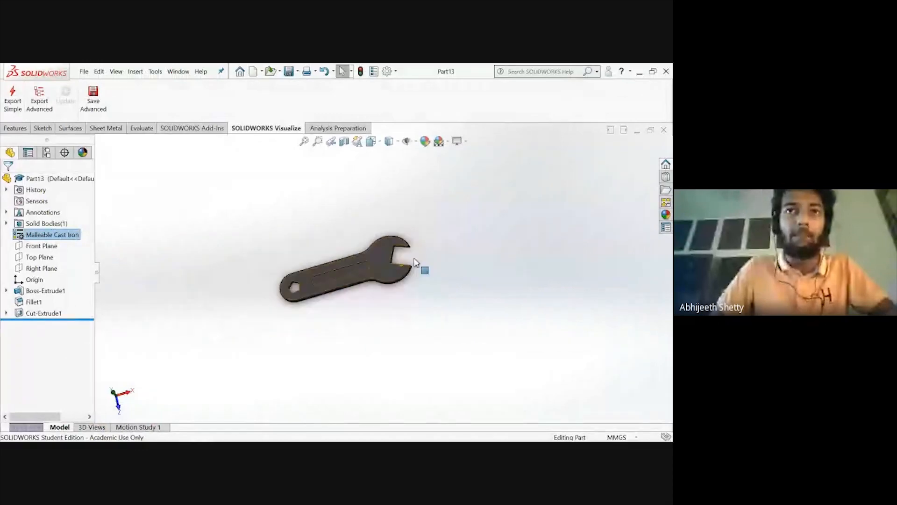
{"action": "scroll", "coordinate": [400, 271], "scroll_direction": "down", "scroll_amount": 5}
{"action": "scroll", "coordinate": [344, 262], "scroll_direction": "up", "scroll_amount": 4}
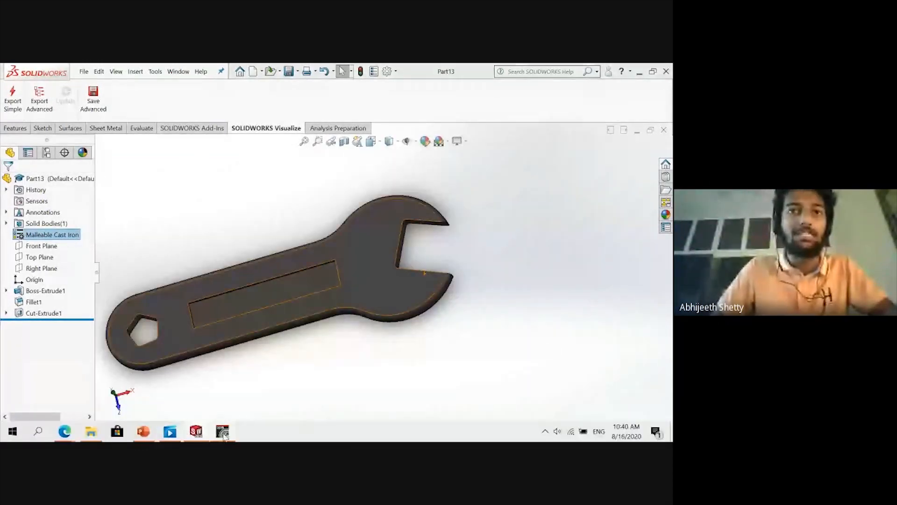
{"action": "left_click", "coordinate": [167, 434]}
{"action": "scroll", "coordinate": [233, 270], "scroll_direction": "down", "scroll_amount": 2}
{"action": "scroll", "coordinate": [237, 264], "scroll_direction": "up", "scroll_amount": 2}
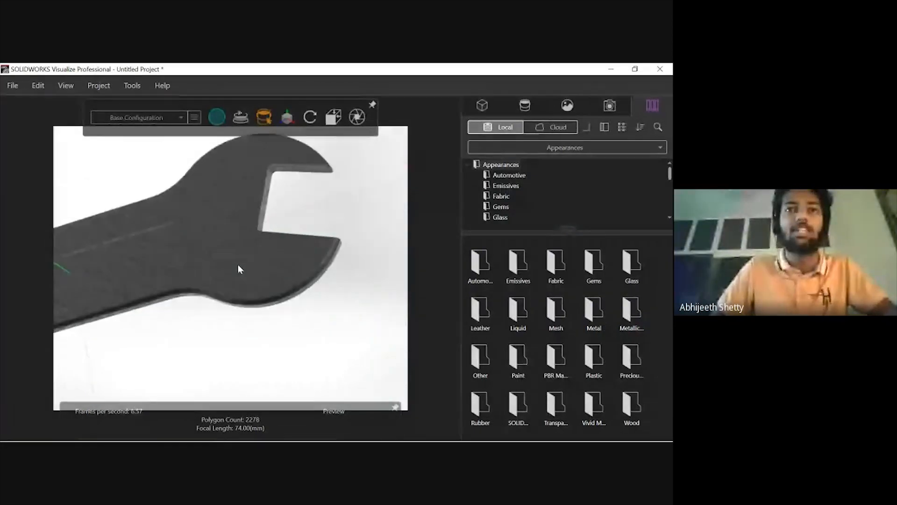
Review the image render settings in Output Tools and close them without sending a render to the queue
{"action": "scroll", "coordinate": [239, 265], "scroll_direction": "up", "scroll_amount": 2}
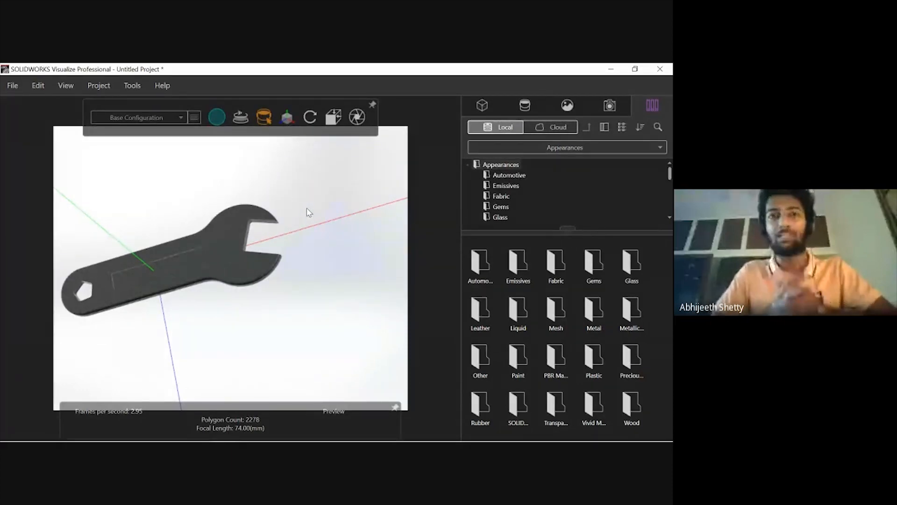
{"action": "left_click", "coordinate": [358, 118]}
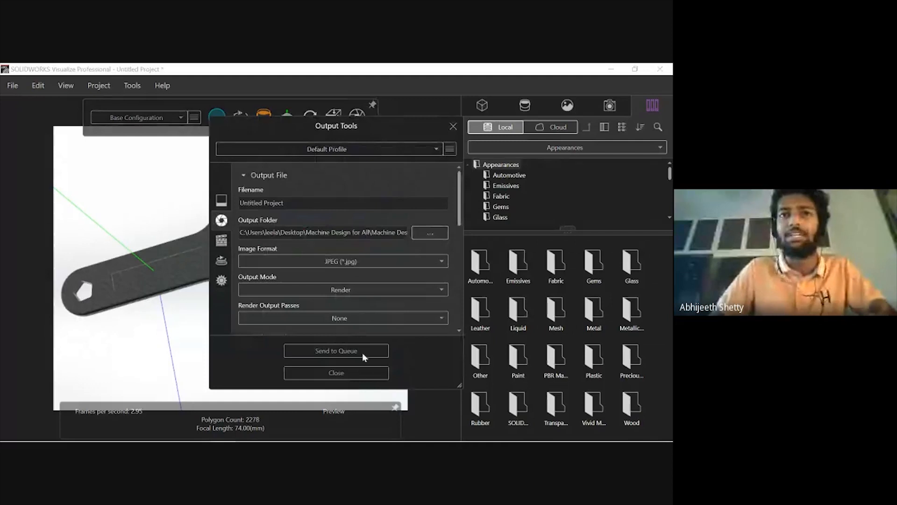
{"action": "left_click", "coordinate": [358, 372]}
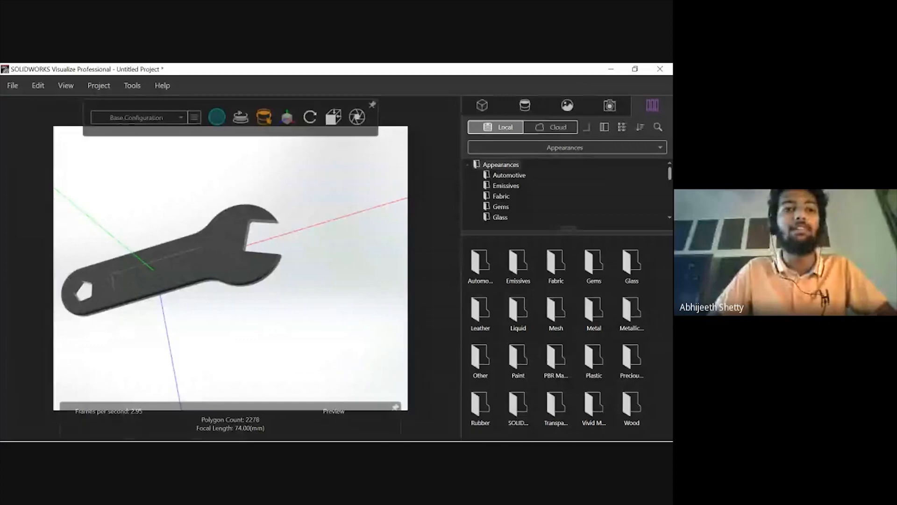
Switch to File Explorer and open Render.jpg from the Machine Design Live Render folder
{"action": "left_click", "coordinate": [91, 431]}
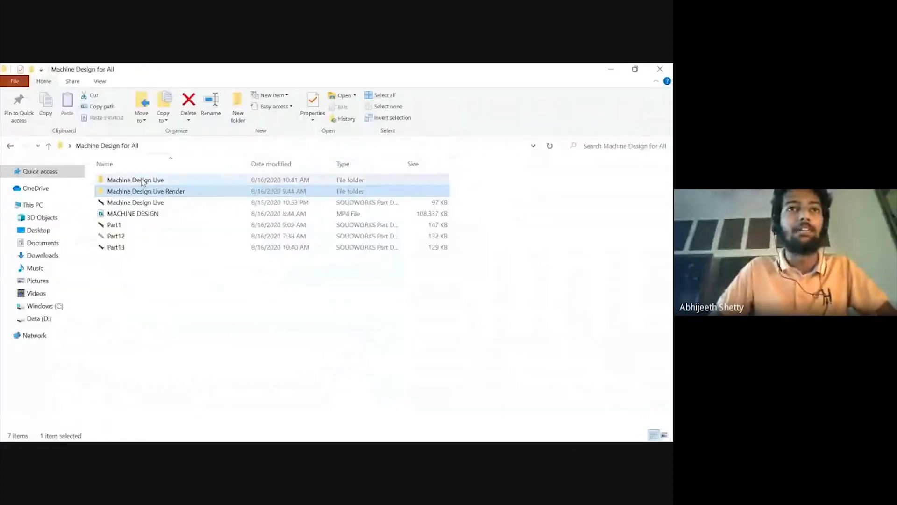
{"action": "double_click", "coordinate": [152, 189]}
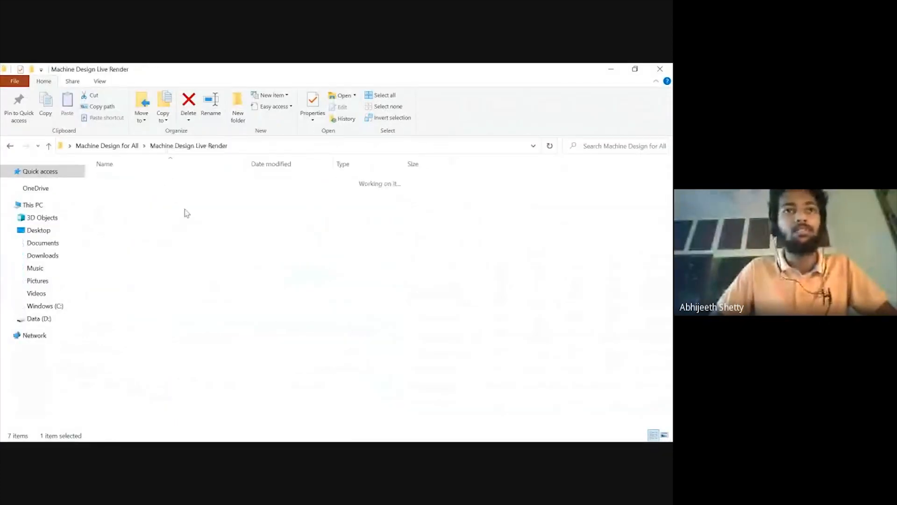
{"action": "left_click", "coordinate": [130, 187]}
{"action": "double_click", "coordinate": [131, 186]}
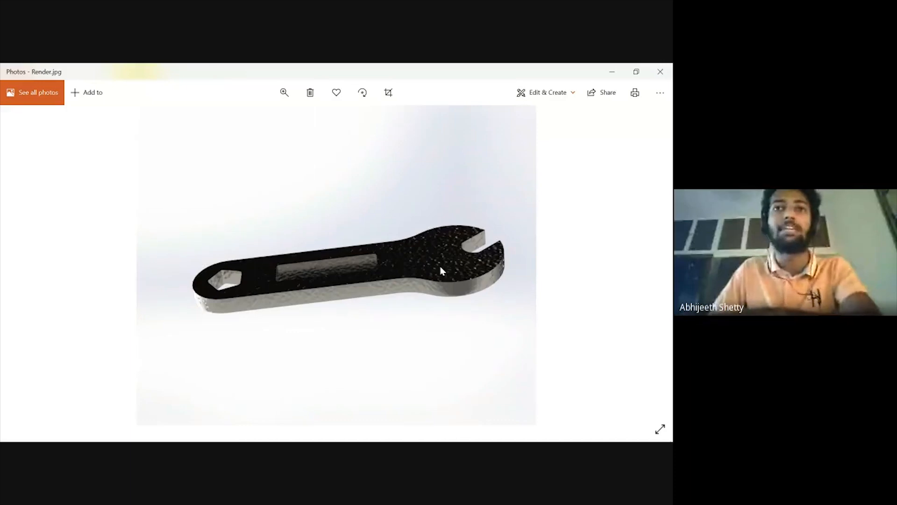
Browse the finished wrench renders in Photos from Untitled Project 1.jpg through Untitled Project_0002.jpg
{"action": "key", "text": "Right"}
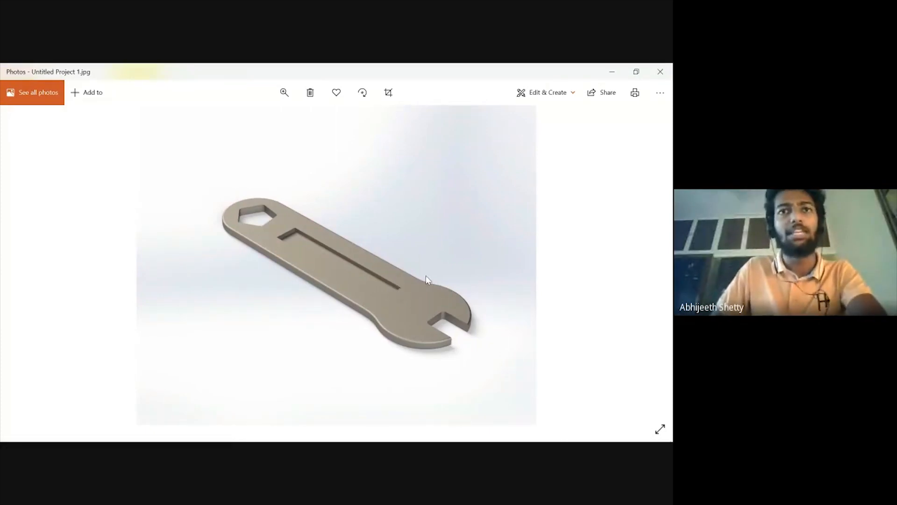
{"action": "key", "text": "Right"}
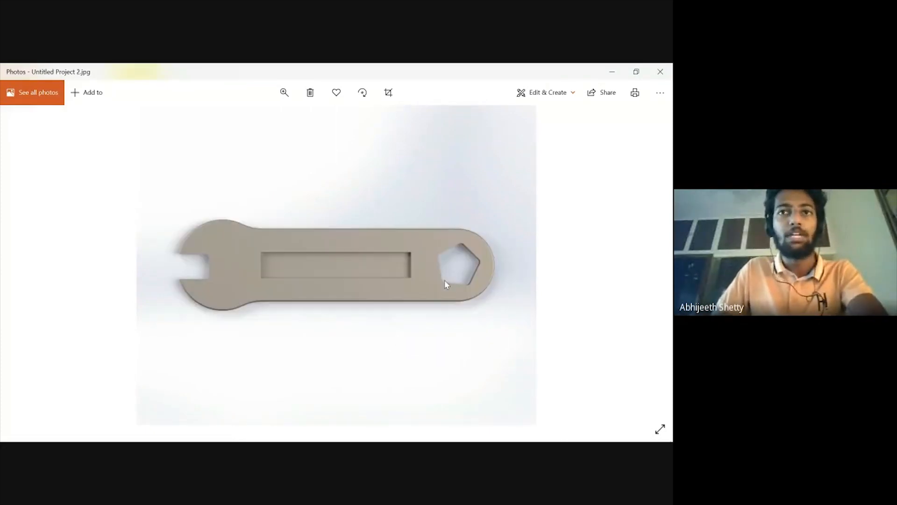
{"action": "key", "text": "Right"}
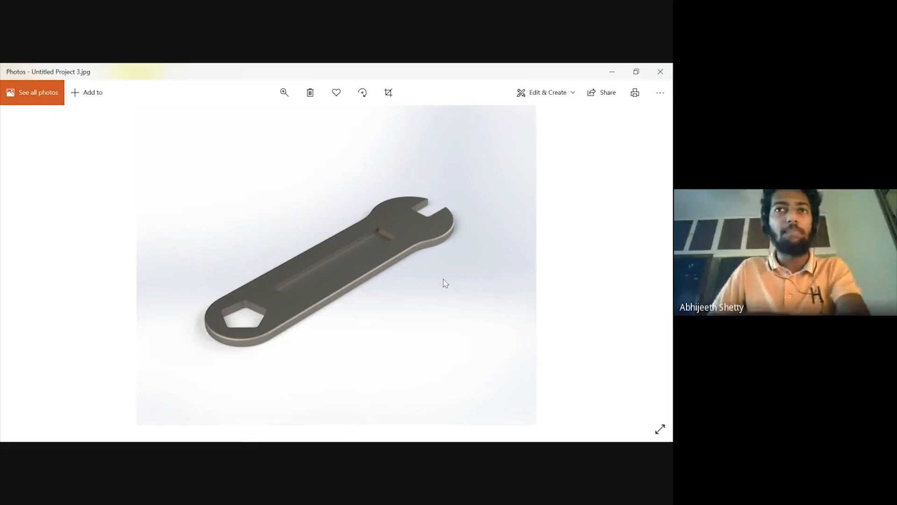
{"action": "key", "text": "Right"}
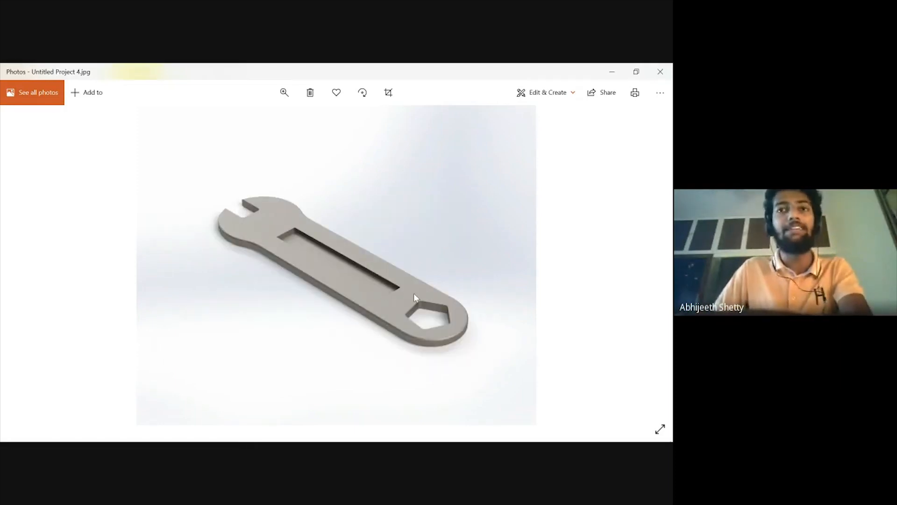
{"action": "key", "text": "Right"}
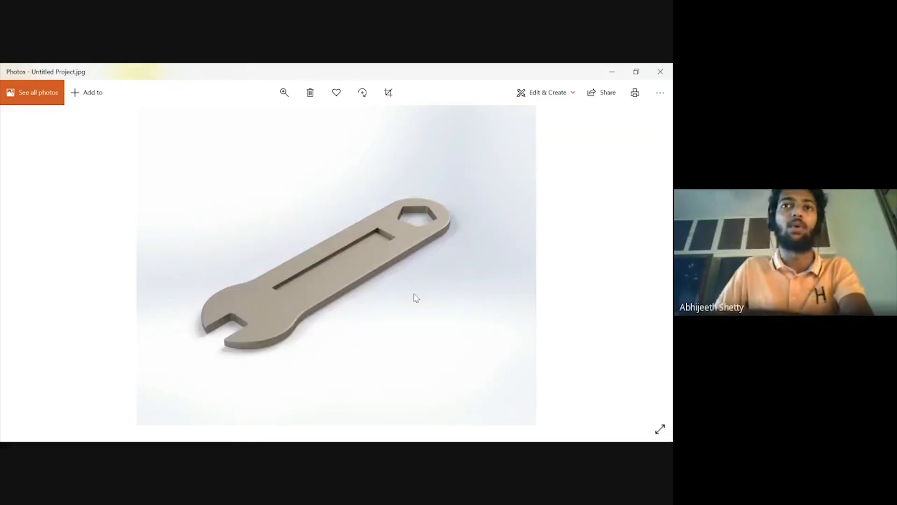
{"action": "key", "text": "Right"}
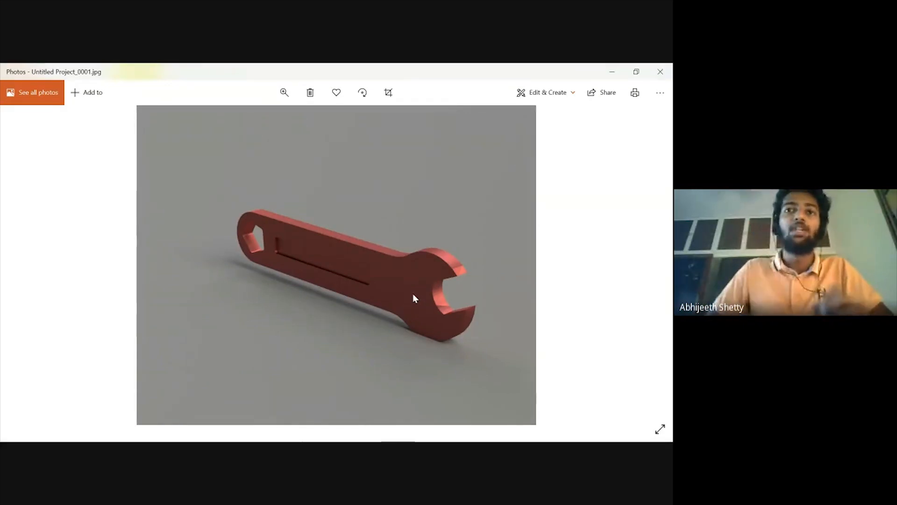
{"action": "key", "text": "Right"}
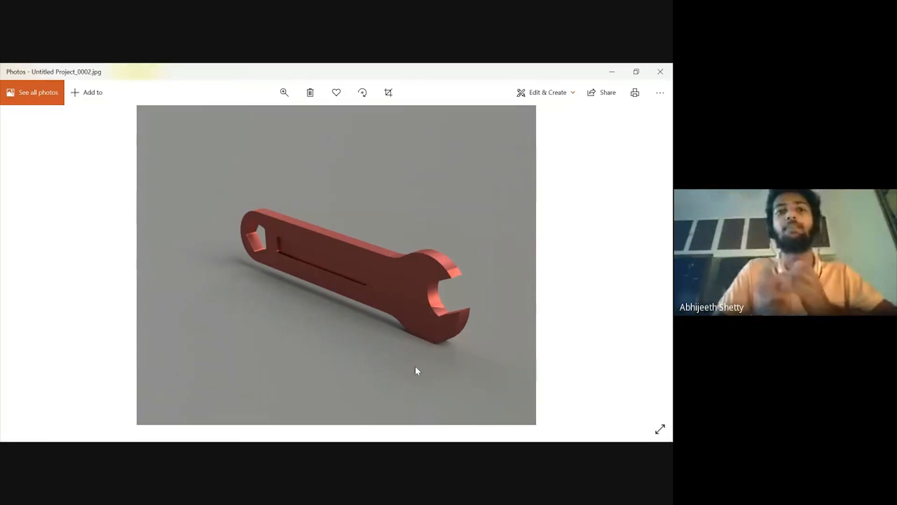
Stop sharing the screen in the Google Meet call
{"action": "mouse_move", "coordinate": [115, 438]}
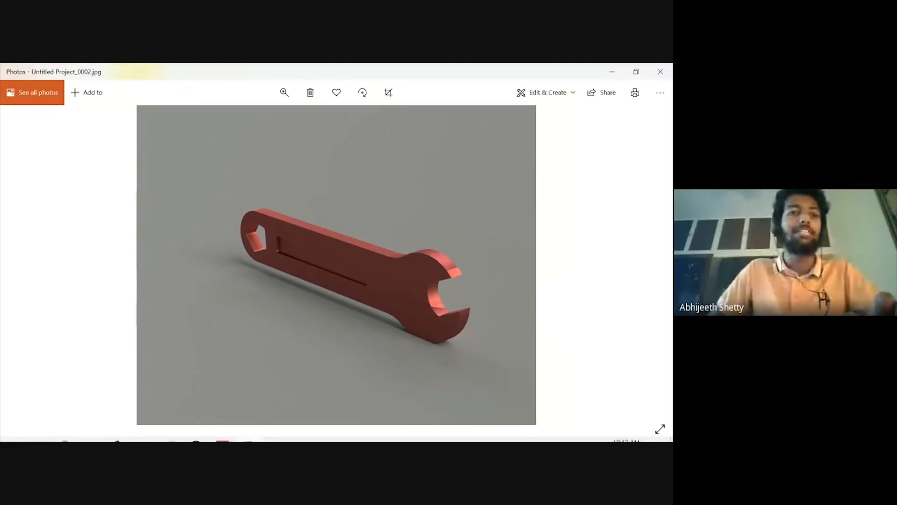
{"action": "left_click", "coordinate": [171, 384]}
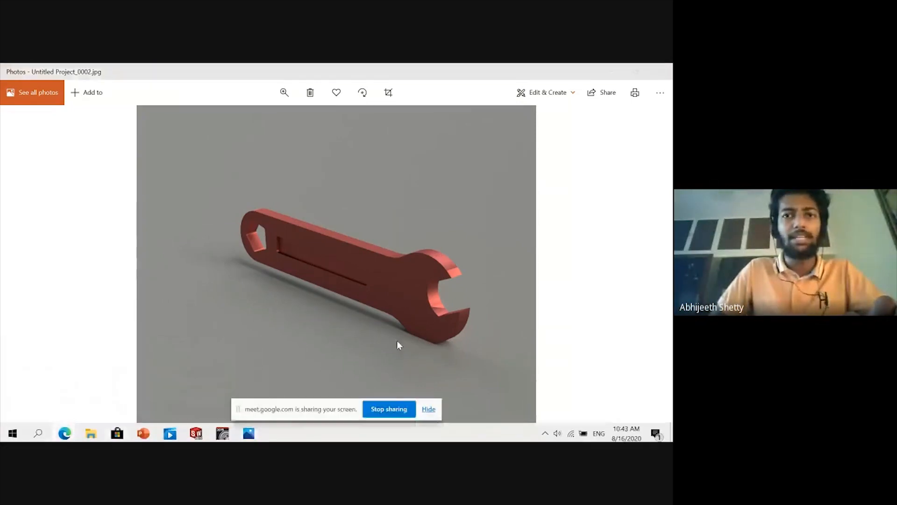
{"action": "left_click", "coordinate": [392, 408]}
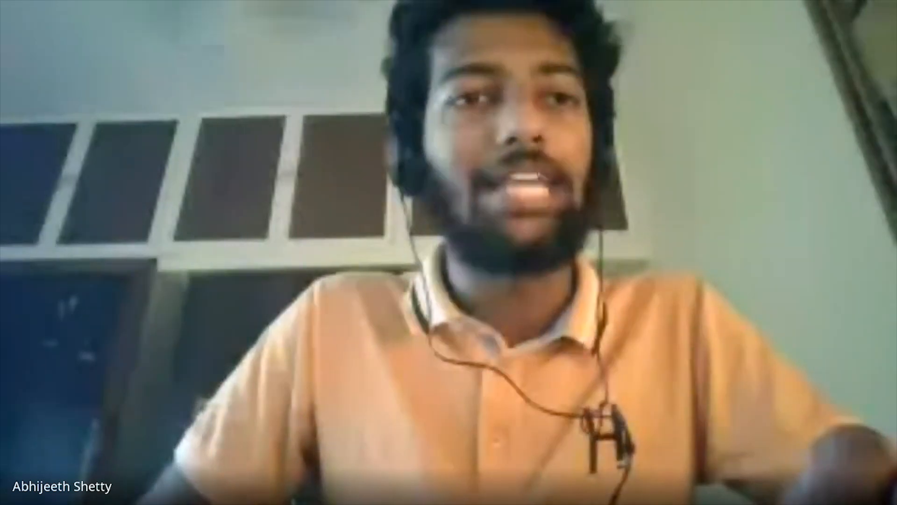